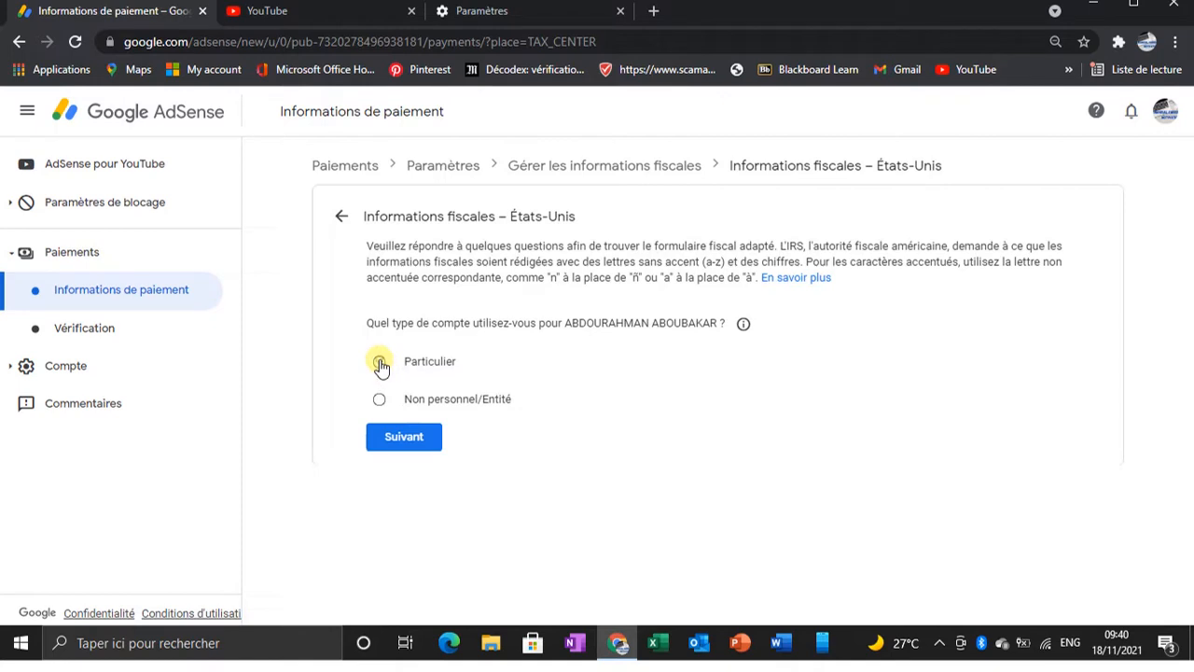
# Step: Choose Particulier as the account type for the US tax information and continue
pyautogui.click(380, 364)
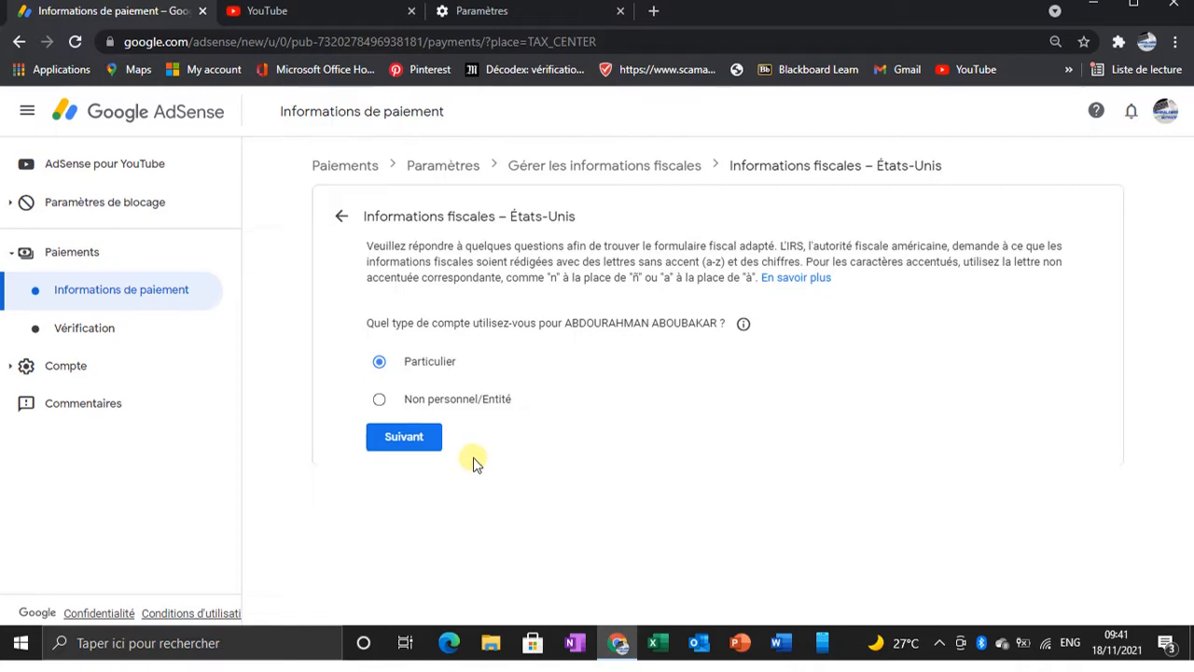
pyautogui.click(396, 438)
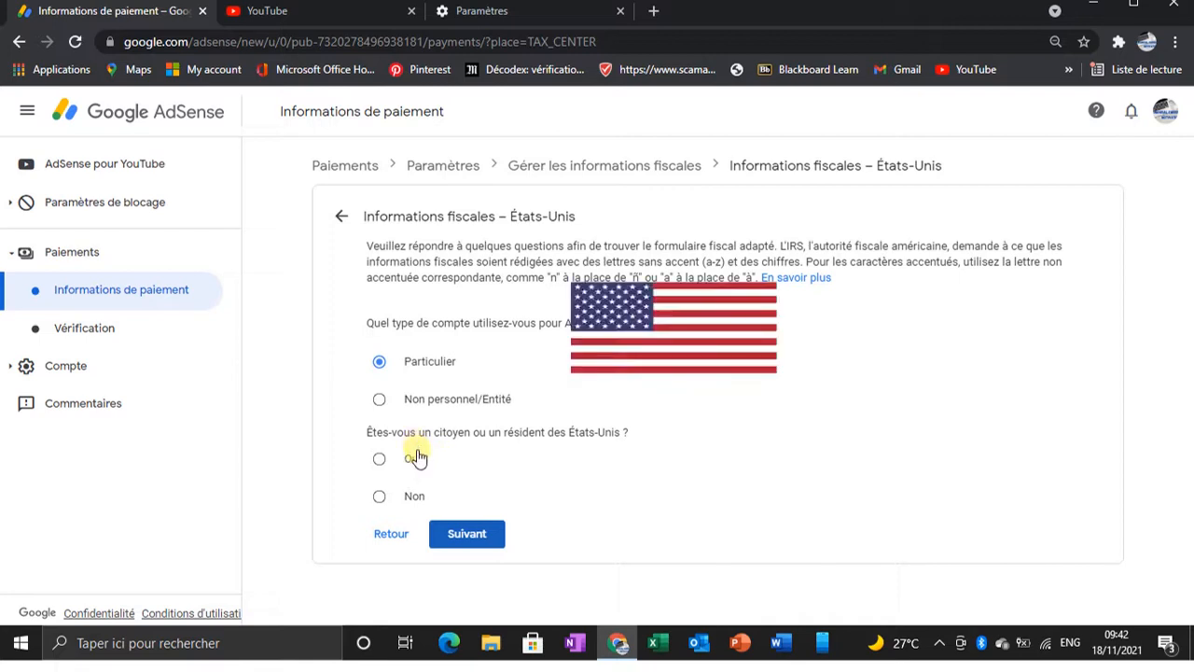
# Step: Answer Non to being a US citizen or resident and continue
pyautogui.click(379, 495)
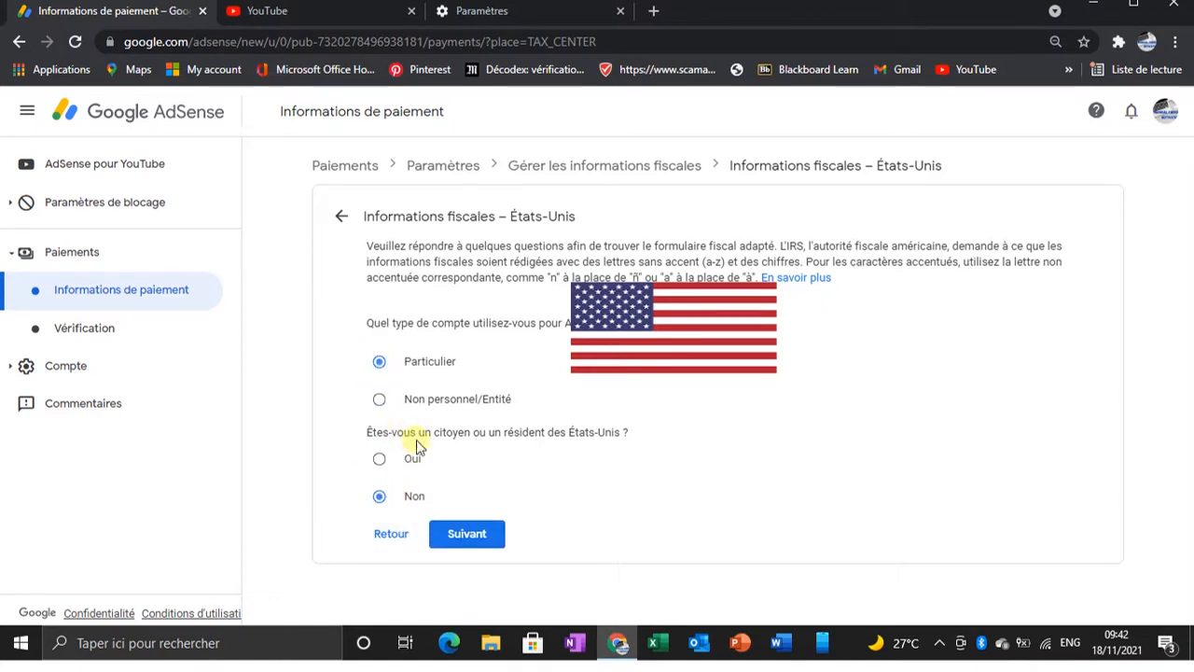
pyautogui.click(466, 534)
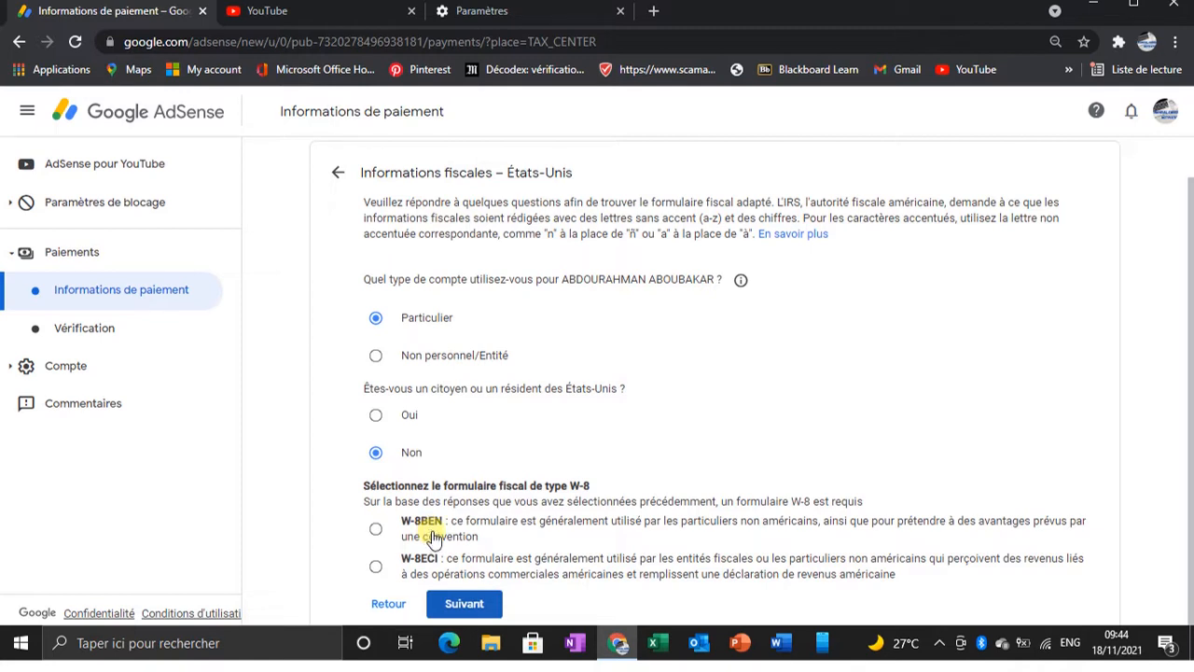
# Step: Select the W-8BEN tax form and start filling it in
pyautogui.click(377, 538)
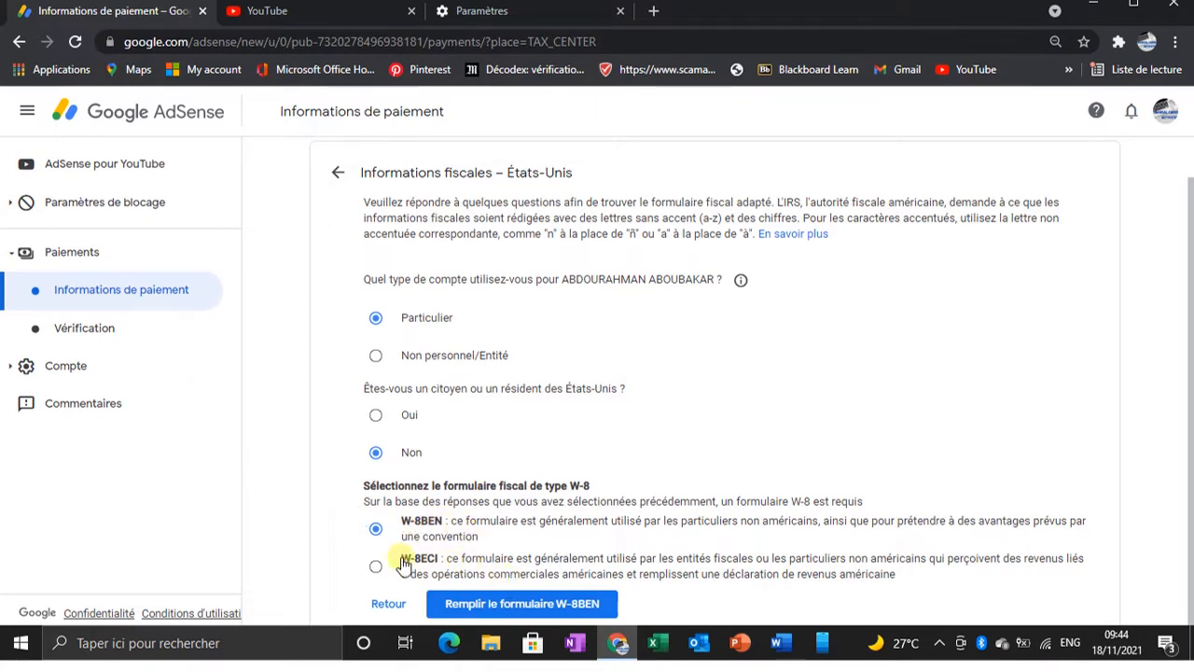
pyautogui.click(555, 604)
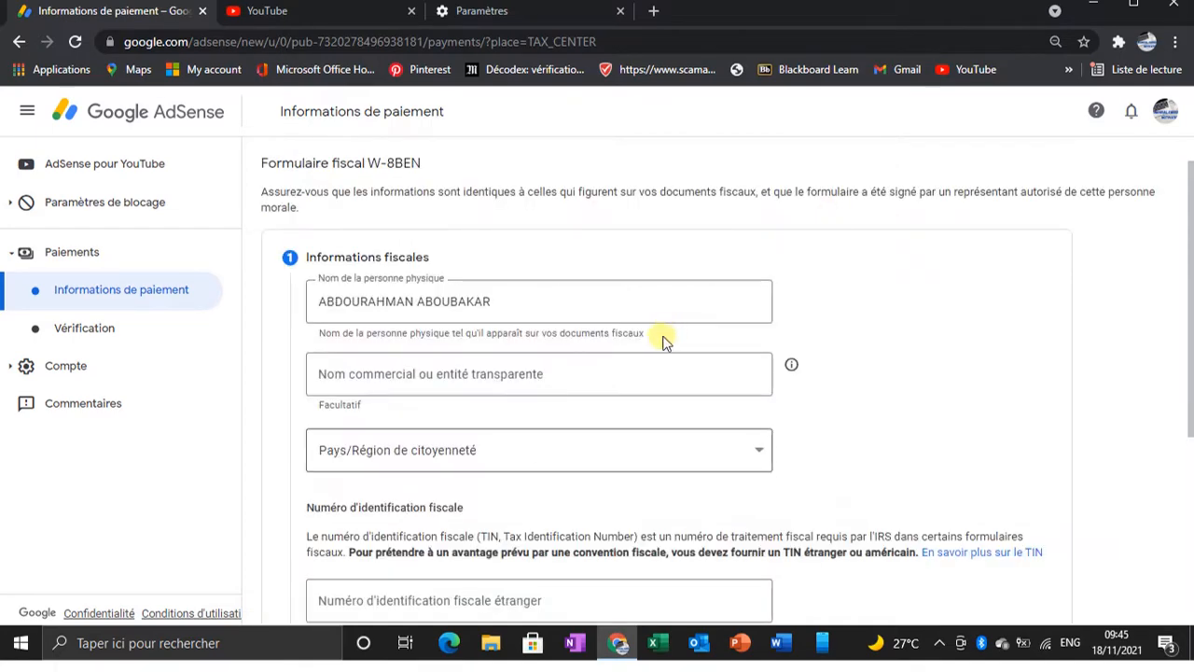
# Step: Review the W-8BEN tax information fields and the citizenship country list
pyautogui.scroll(-3, 657, 343)
pyautogui.scroll(2, 653, 346)
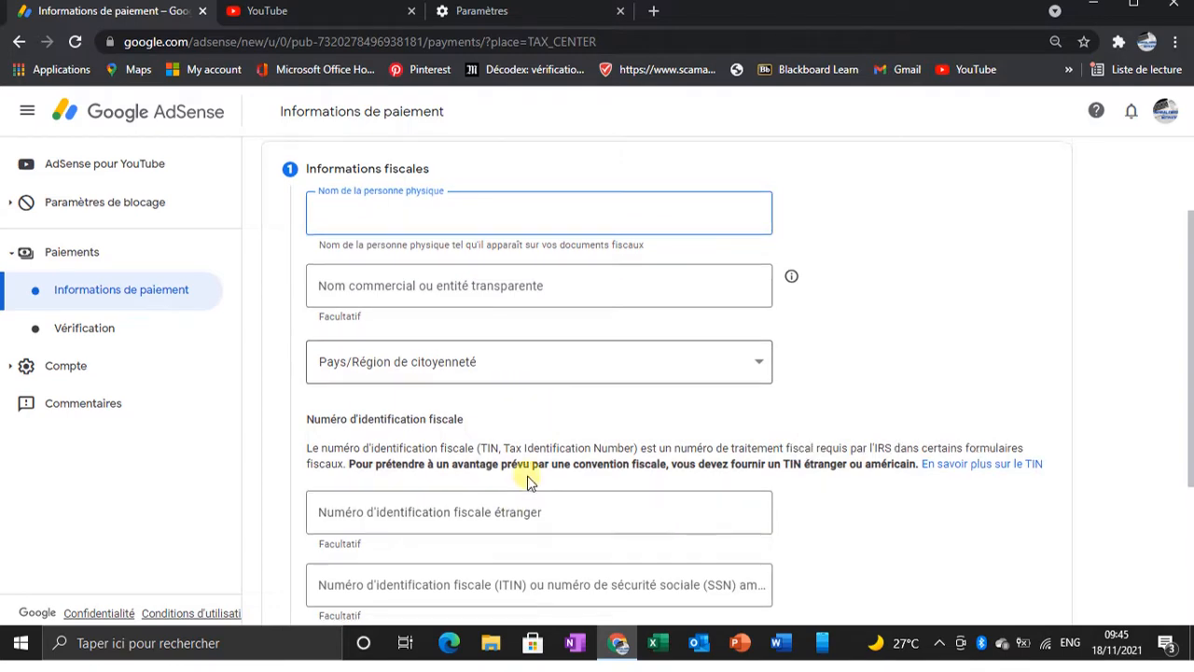
pyautogui.scroll(-3, 528, 480)
pyautogui.scroll(4, 560, 448)
pyautogui.scroll(-2, 595, 422)
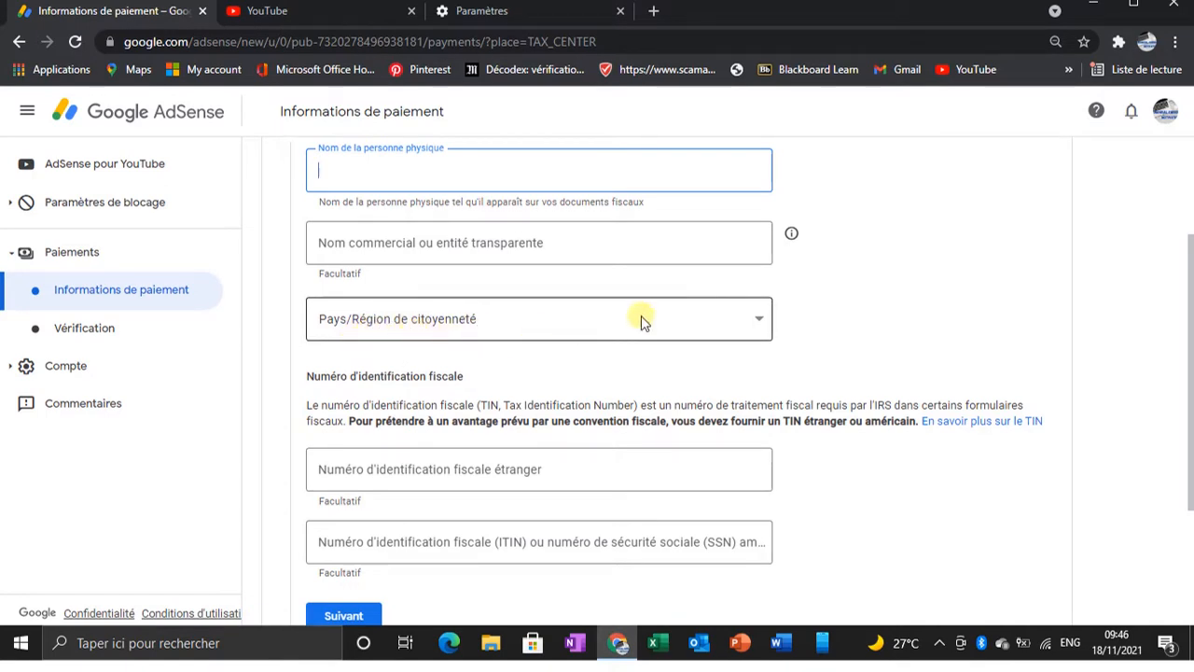
pyautogui.click(760, 320)
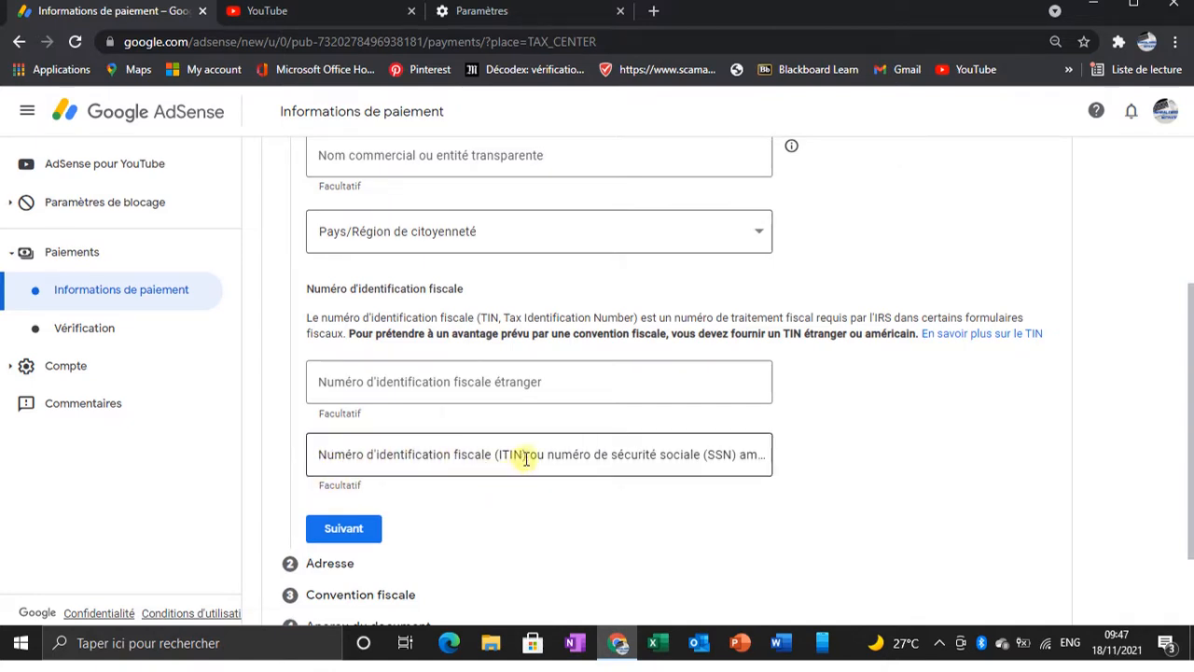
# Step: Try to continue past the tax information section without filling in the fields
pyautogui.scroll(-1, 701, 462)
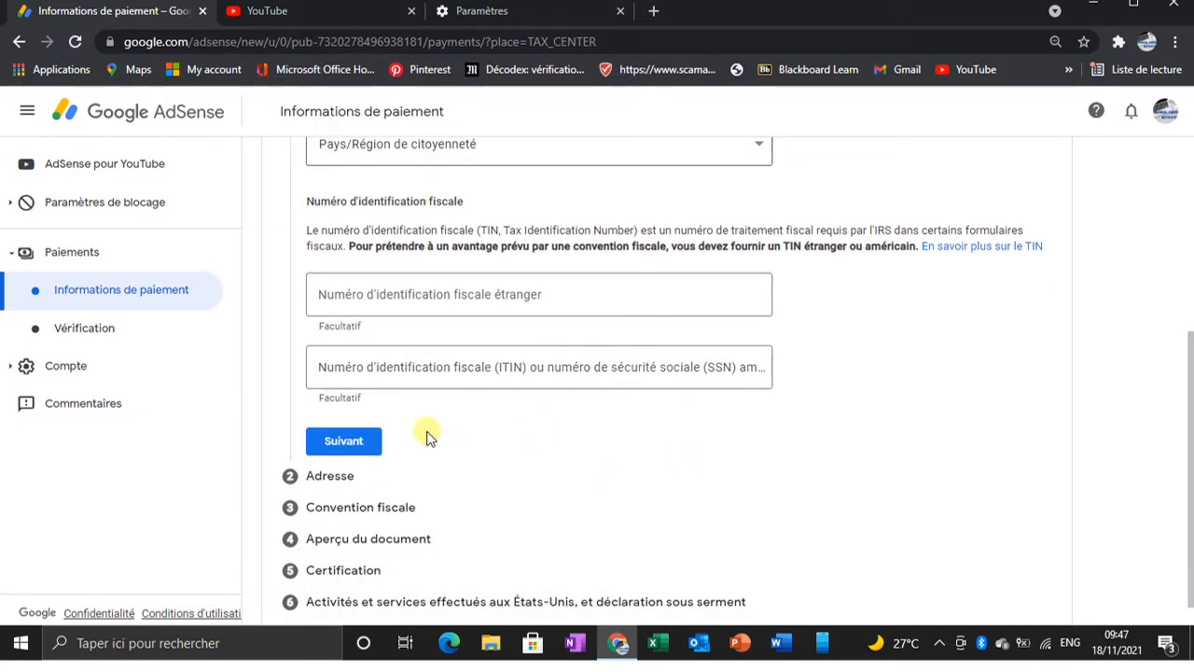
pyautogui.scroll(-1, 428, 440)
pyautogui.click(343, 403)
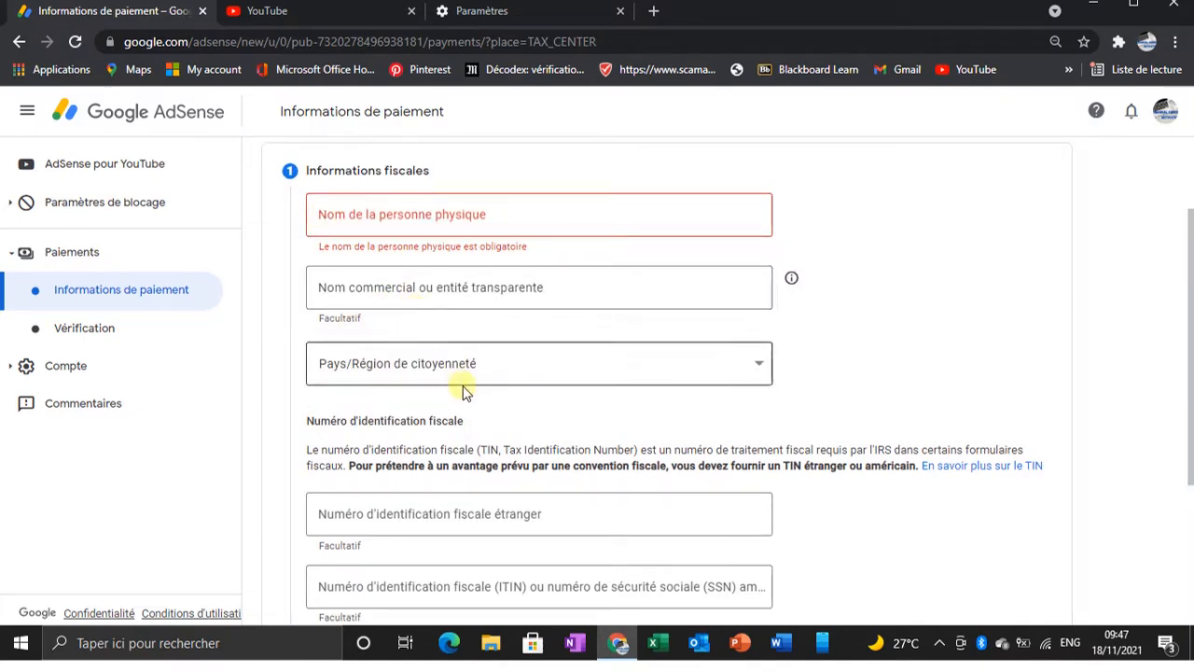
pyautogui.scroll(-3, 520, 453)
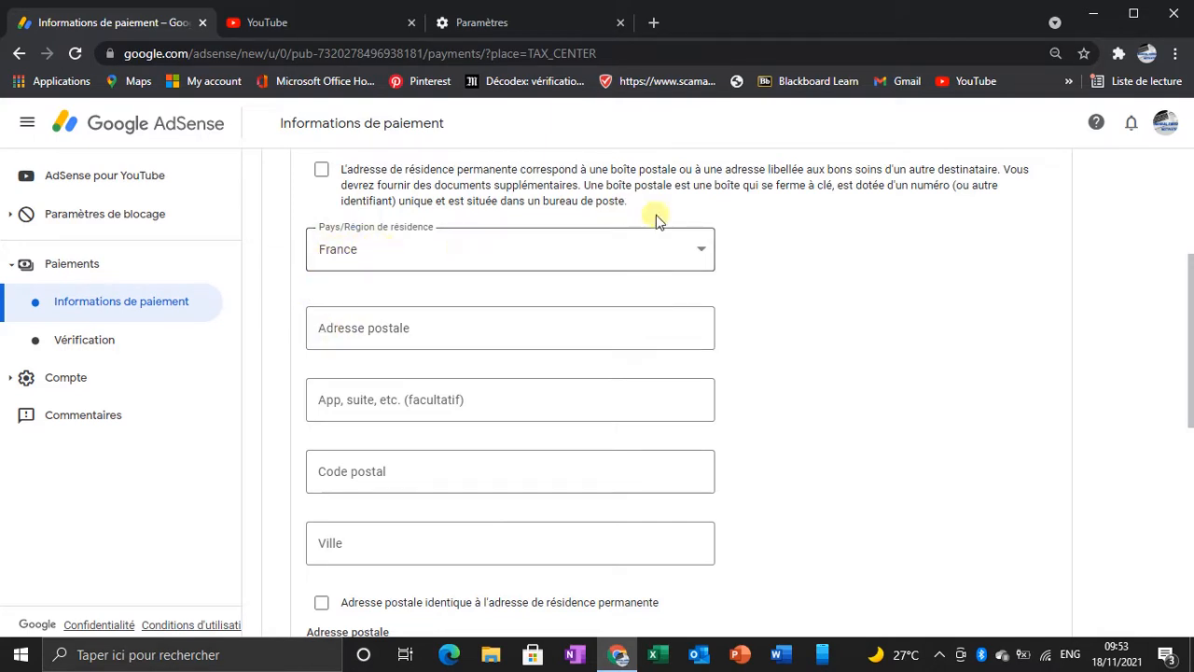
# Step: Browse the residence and postal address country lists without changing either selection
pyautogui.click(704, 252)
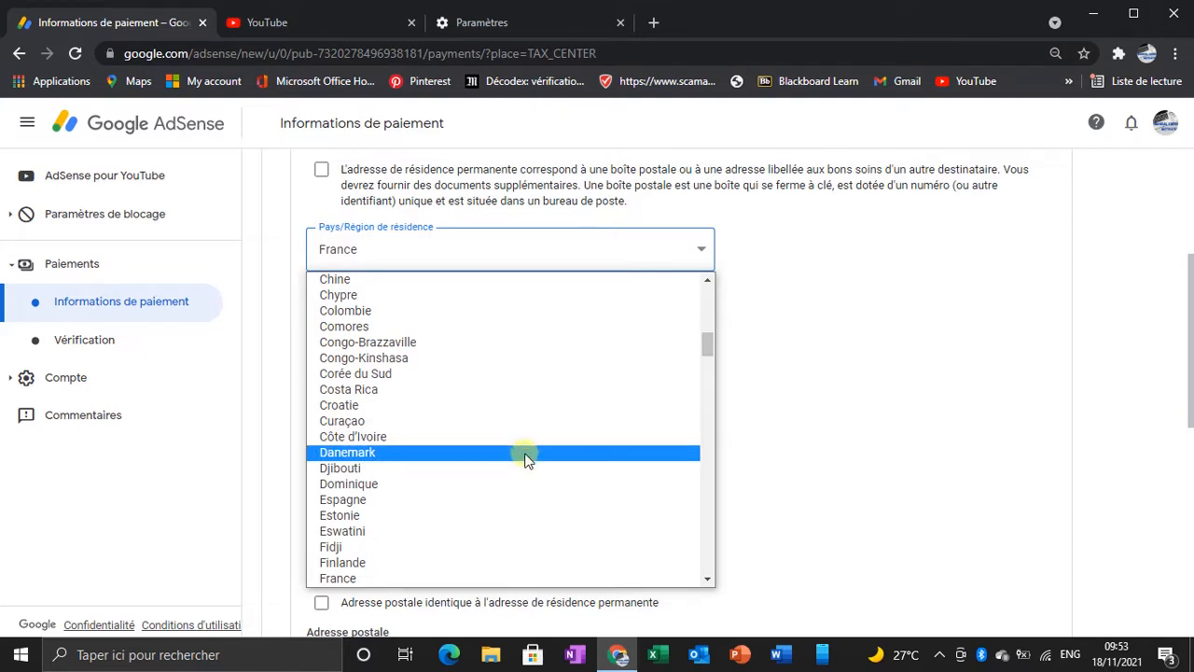
pyautogui.click(262, 306)
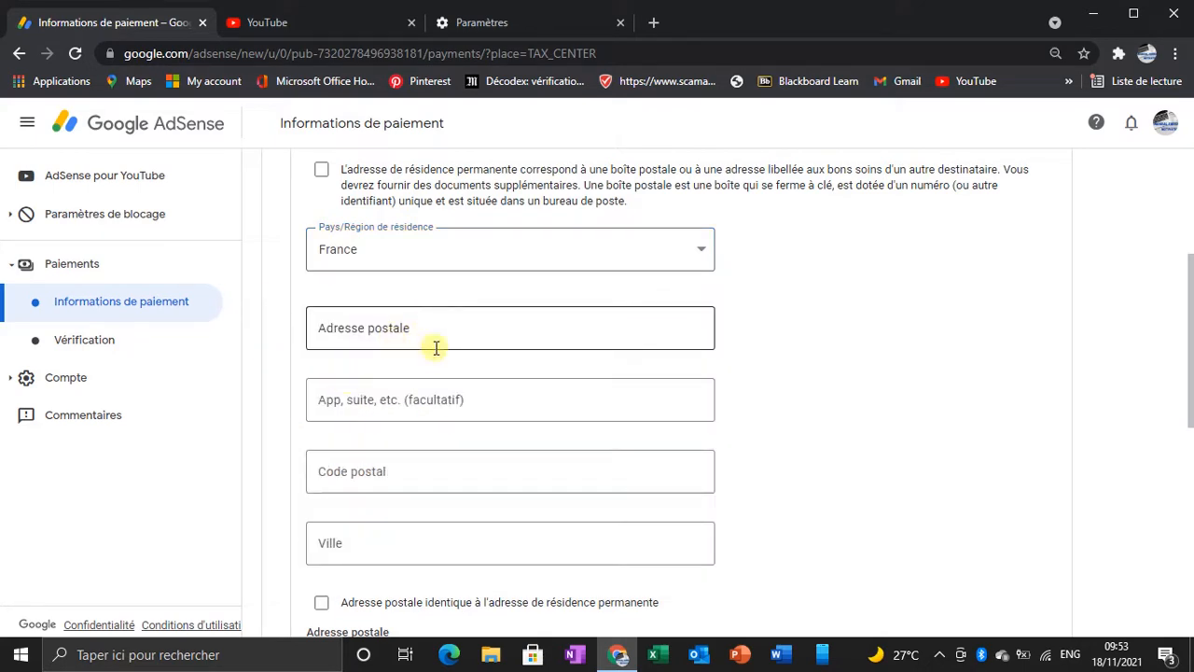
pyautogui.scroll(-2, 444, 373)
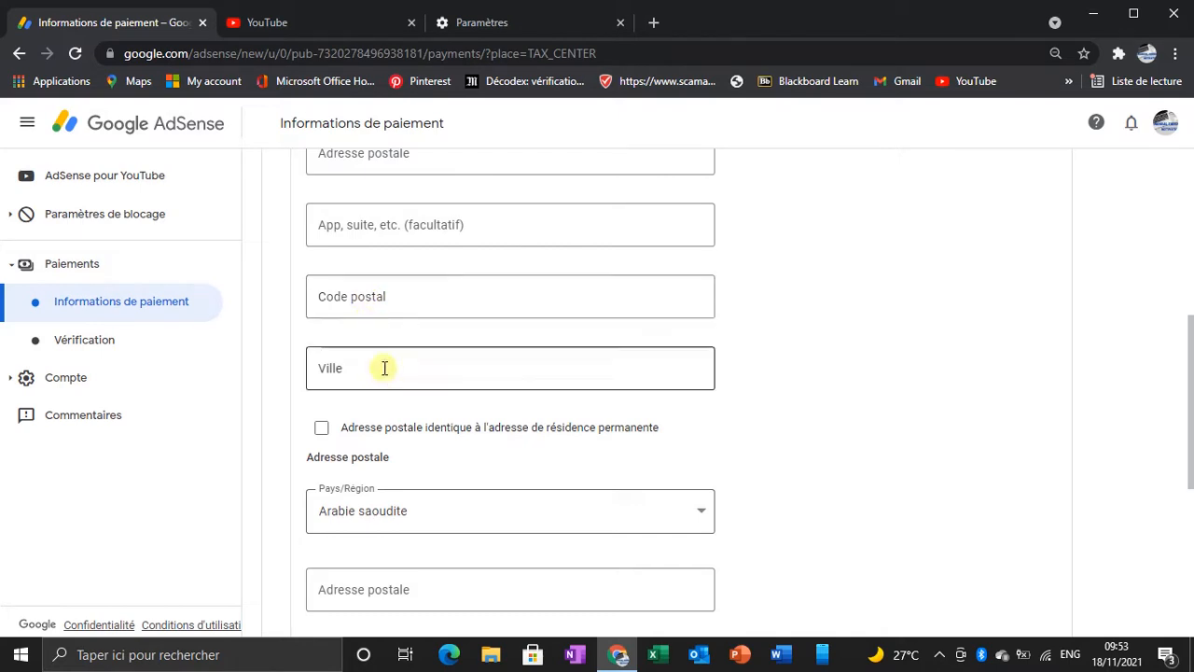
pyautogui.scroll(-3, 384, 369)
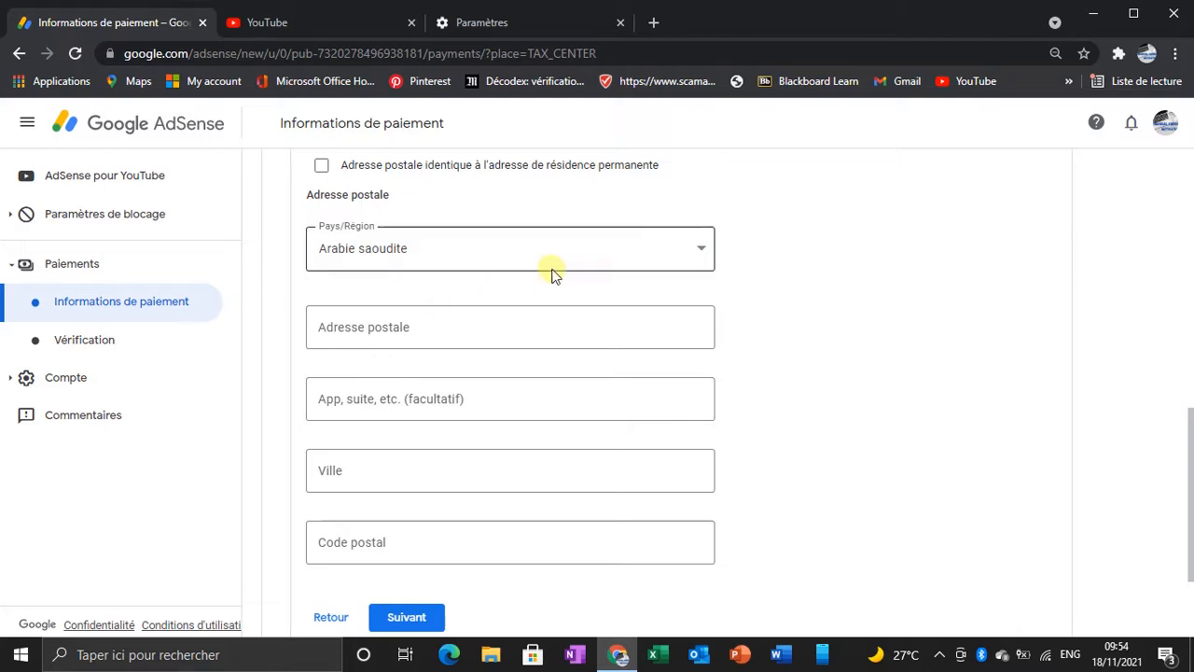
pyautogui.click(703, 247)
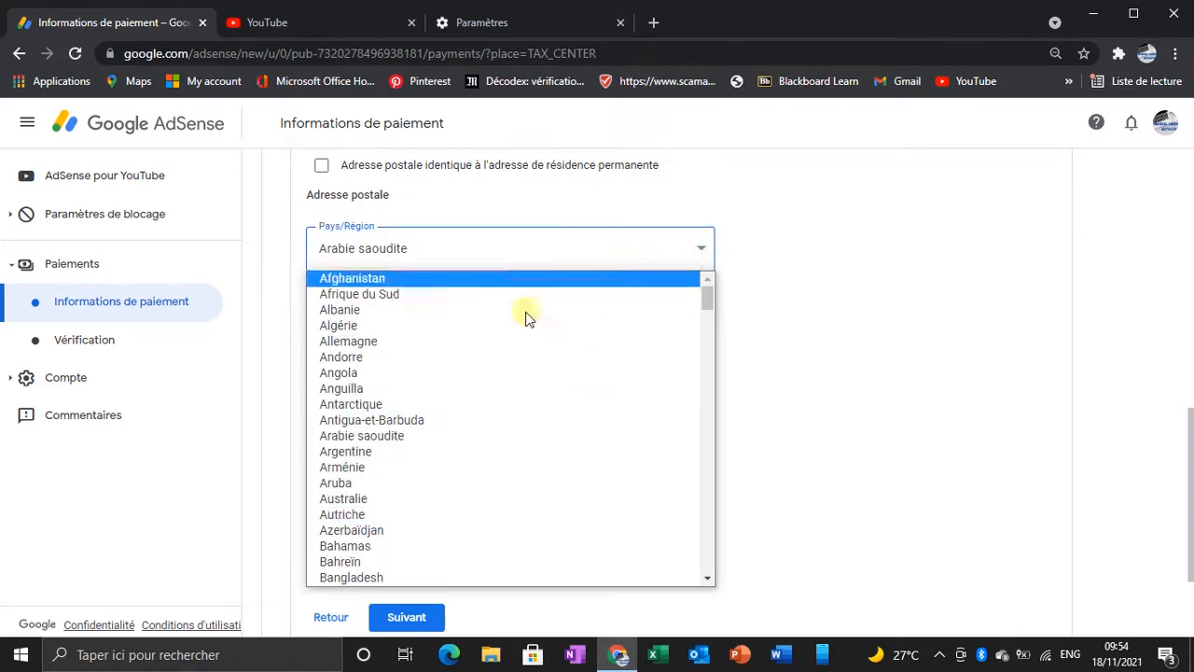
pyautogui.scroll(-12, 498, 421)
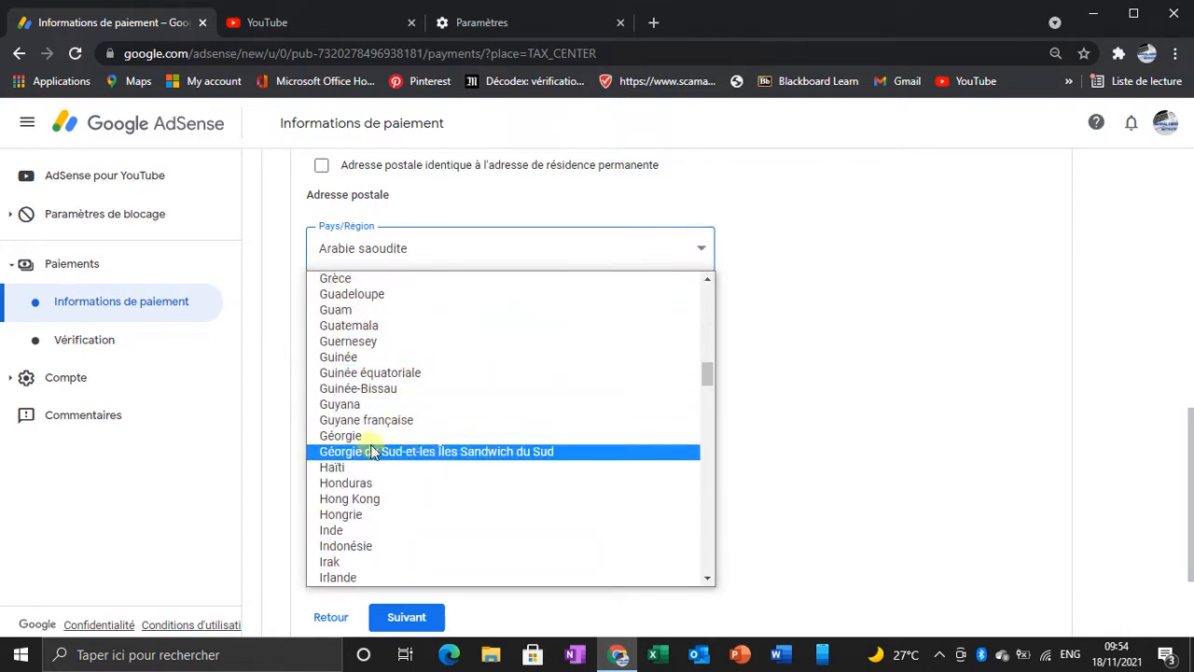
pyautogui.scroll(-20, 559, 448)
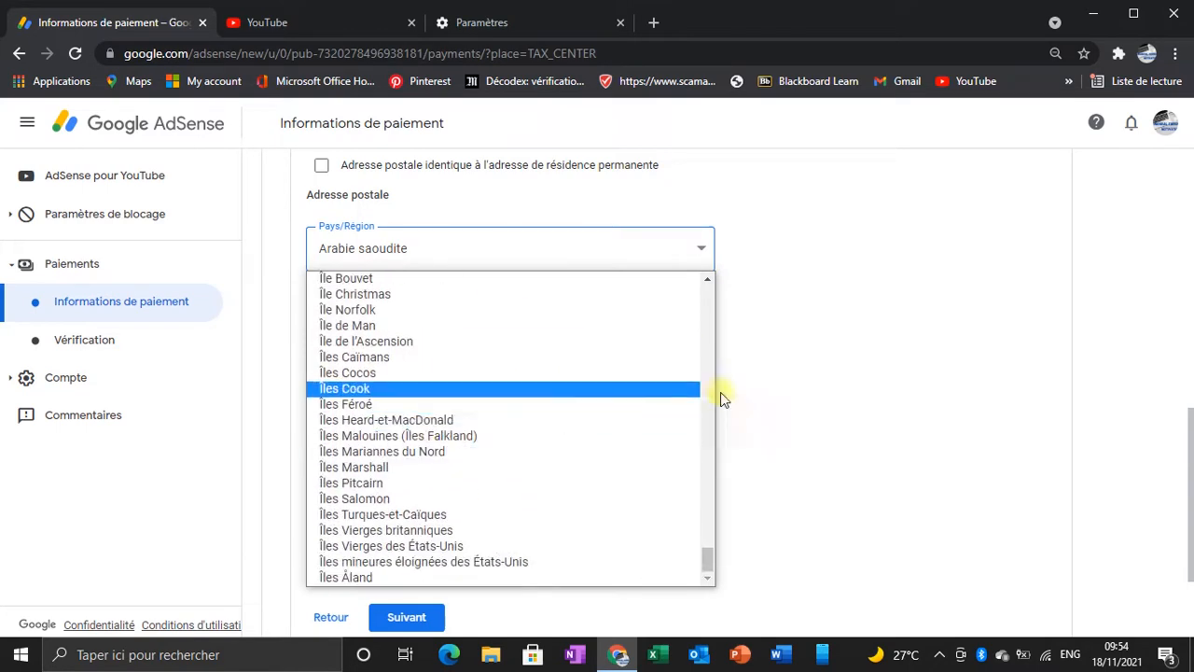
pyautogui.click(921, 307)
# Step: Review the permanent residence and postal address fields of the address section
pyautogui.scroll(-2, 509, 469)
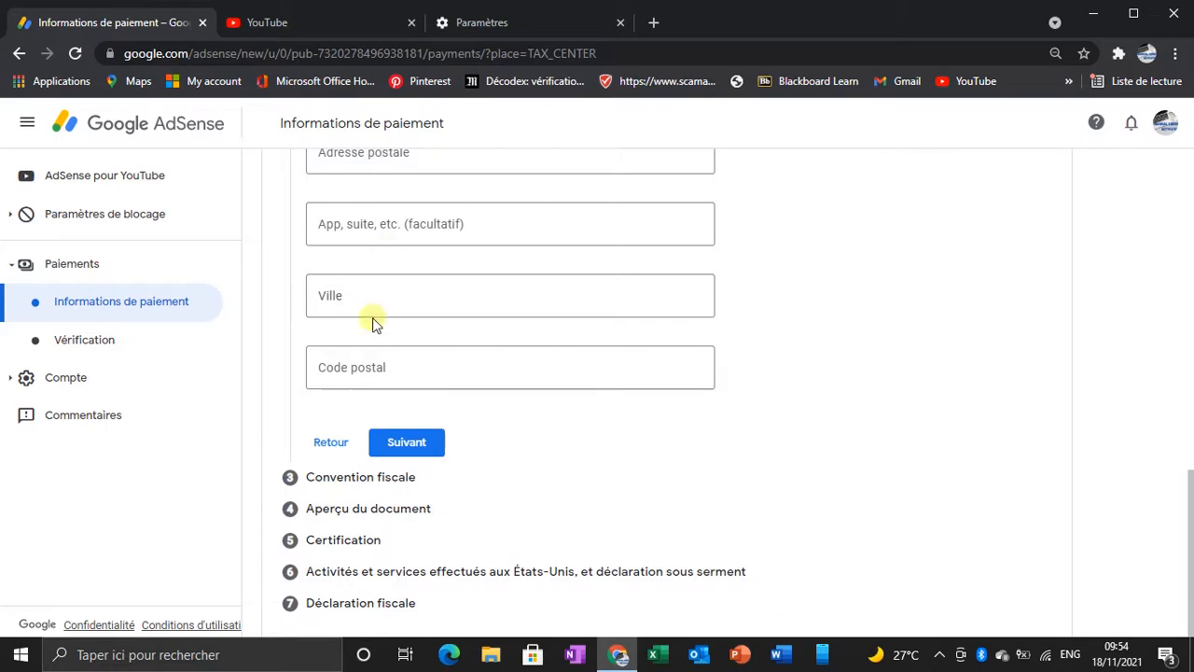
pyautogui.scroll(3, 396, 317)
pyautogui.scroll(5, 405, 321)
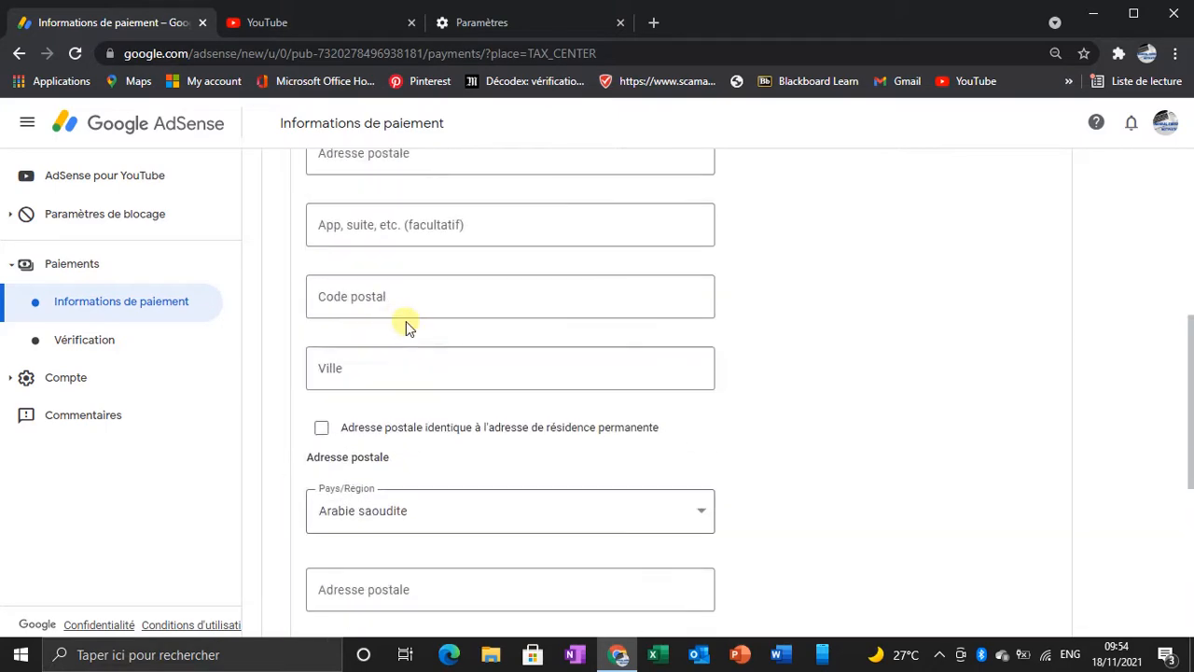
pyautogui.scroll(-2, 420, 364)
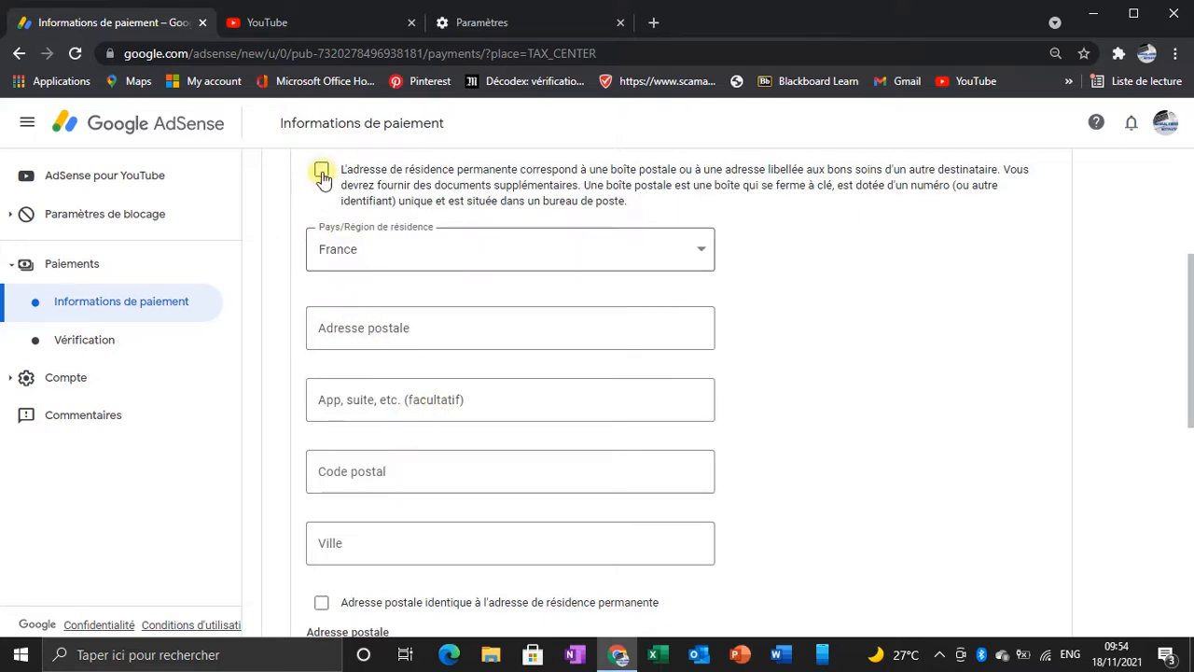
pyautogui.scroll(-4, 368, 342)
pyautogui.scroll(-1, 378, 387)
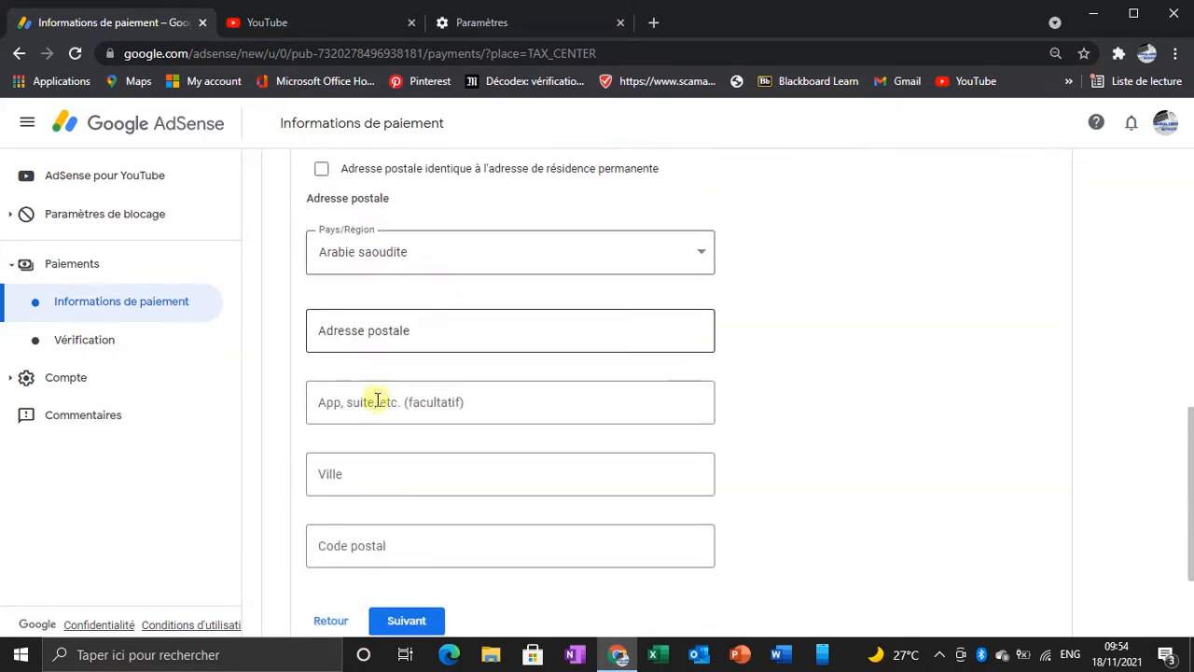
pyautogui.scroll(3, 413, 480)
pyautogui.scroll(2, 415, 478)
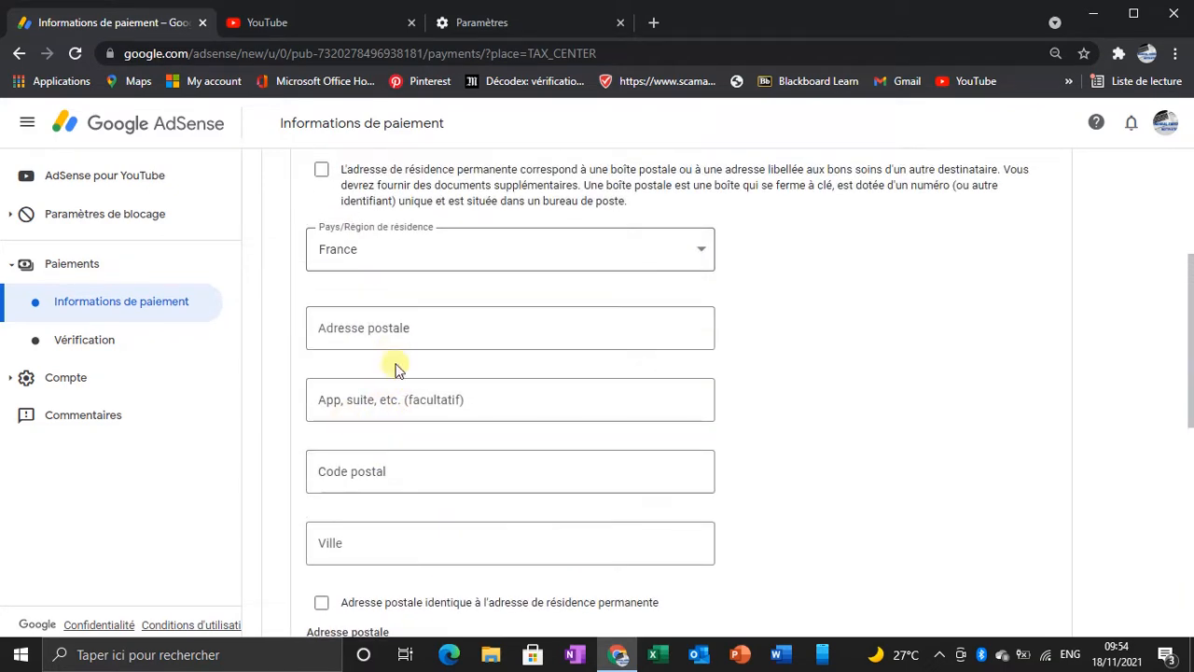
pyautogui.scroll(-4, 395, 390)
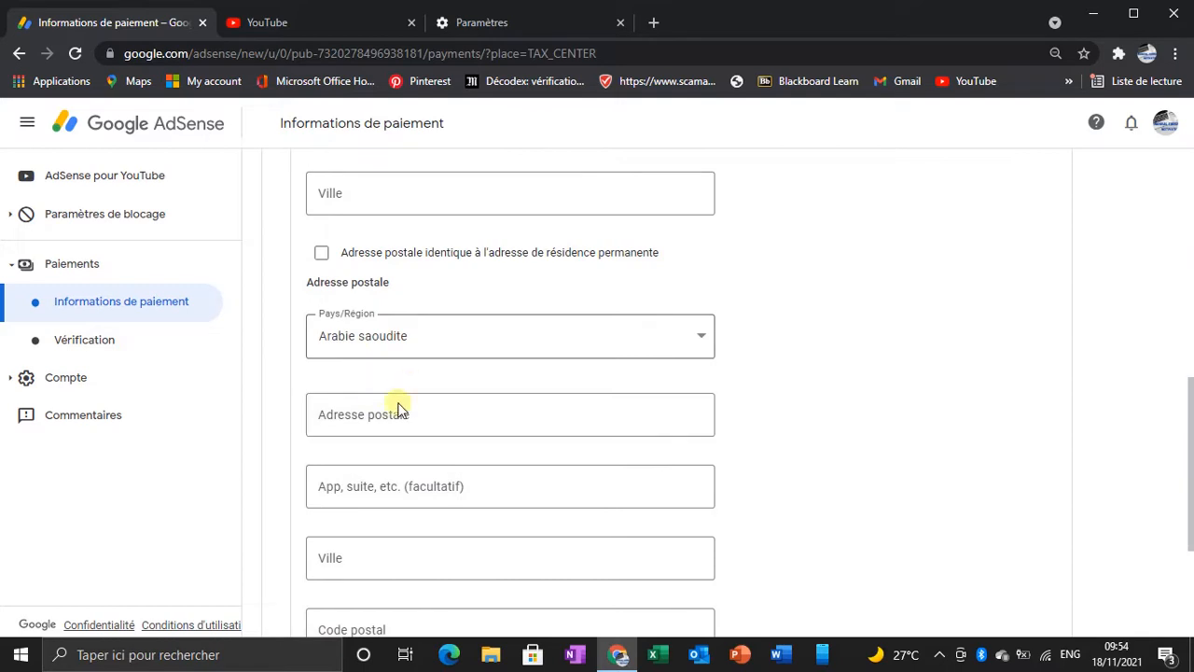
pyautogui.scroll(-1, 403, 513)
pyautogui.scroll(-2, 401, 536)
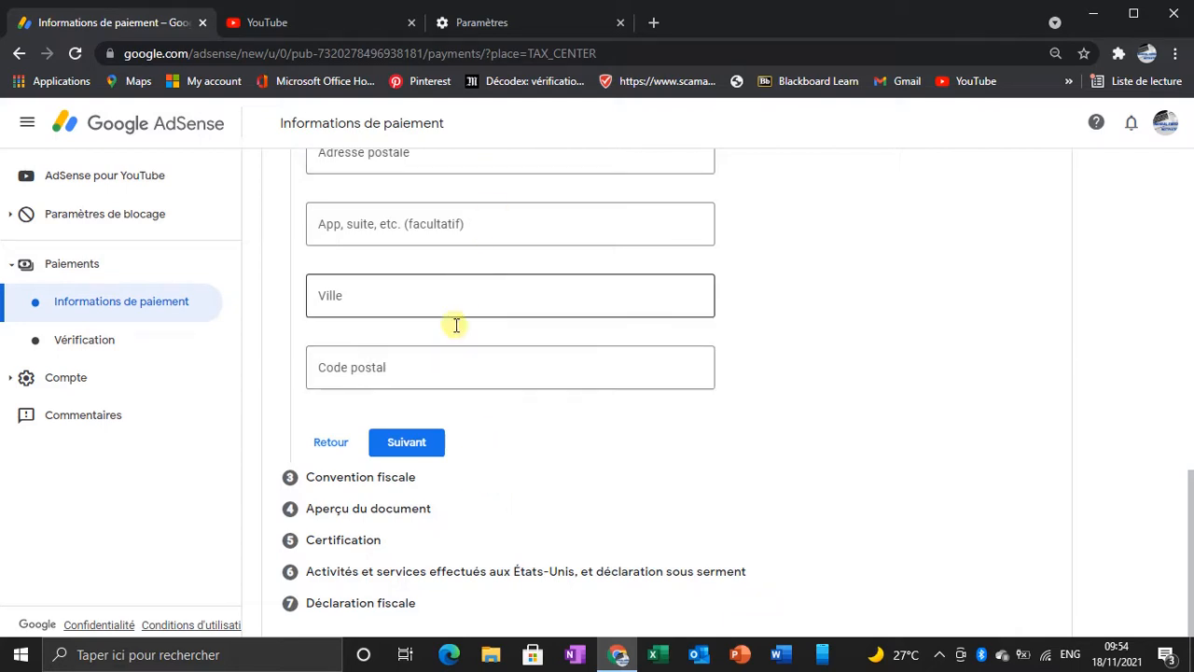
pyautogui.scroll(1, 484, 366)
pyautogui.scroll(3, 484, 366)
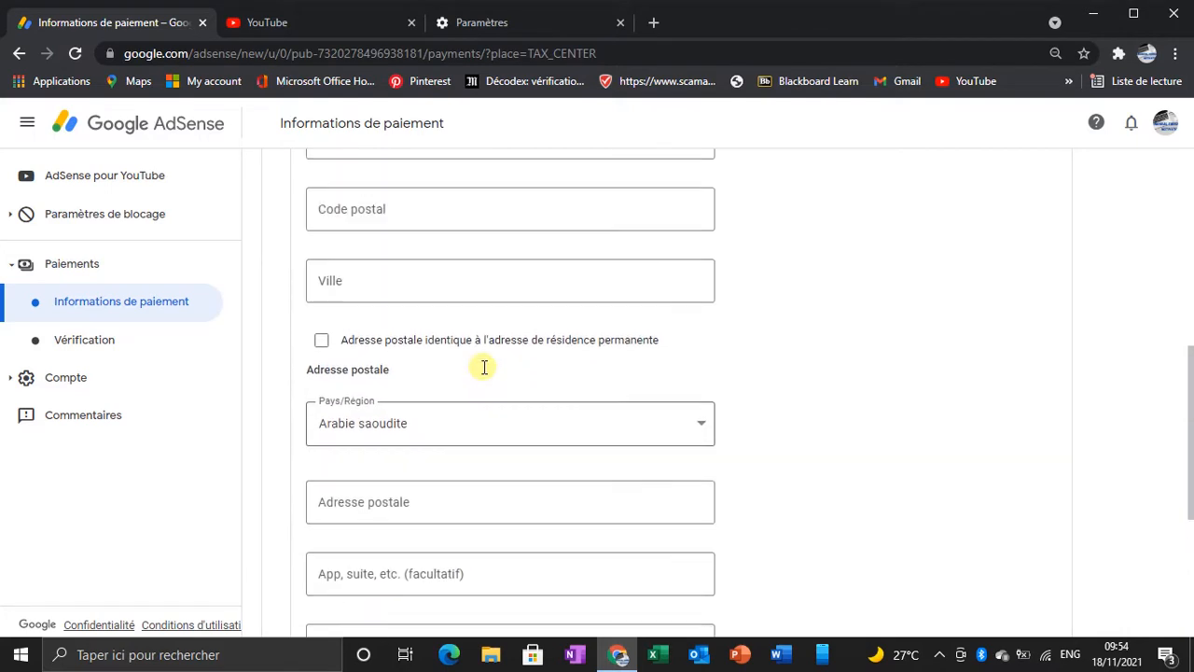
pyautogui.scroll(1, 405, 370)
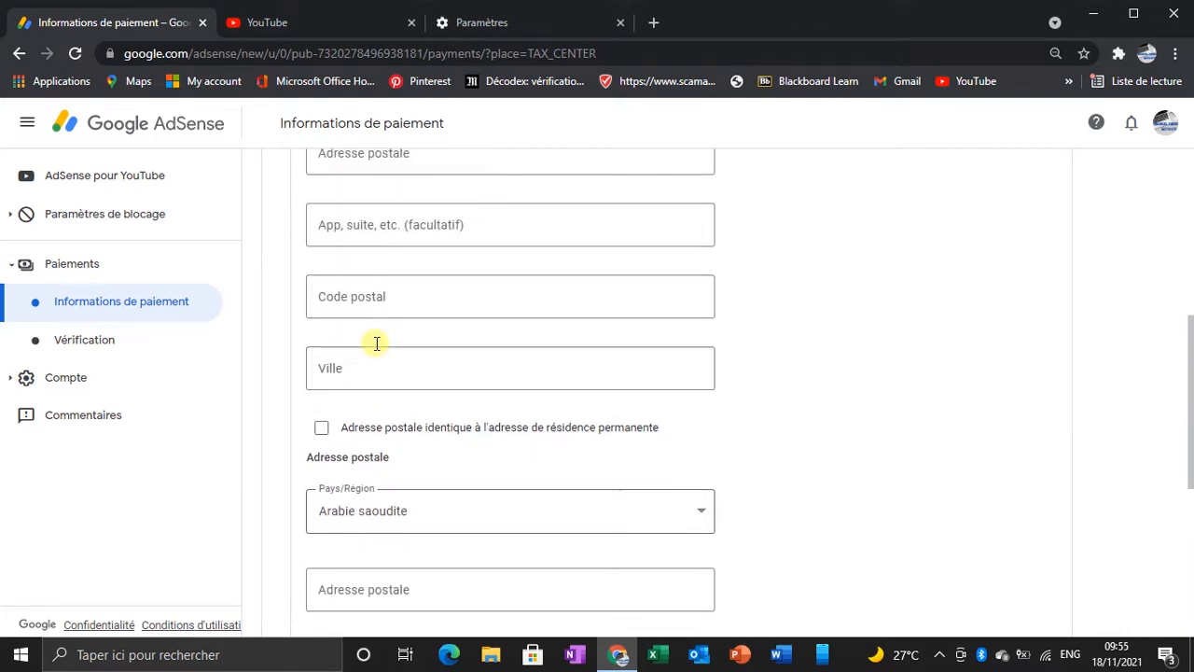
pyautogui.scroll(1, 376, 344)
pyautogui.scroll(1, 354, 261)
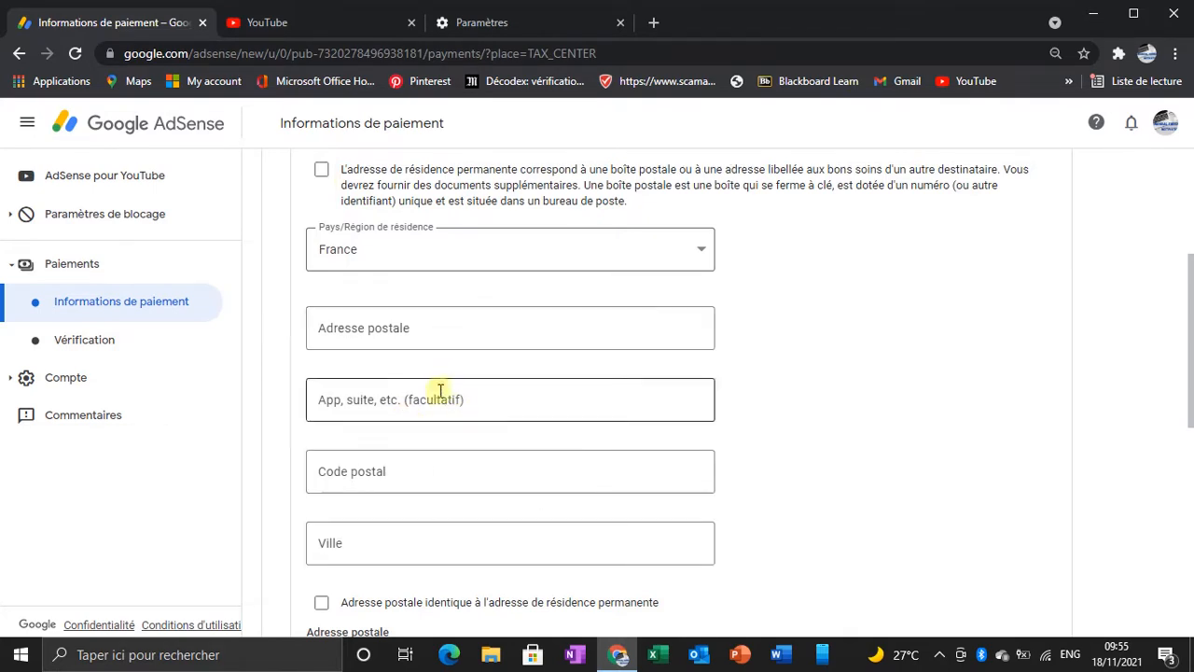
pyautogui.scroll(-7, 451, 444)
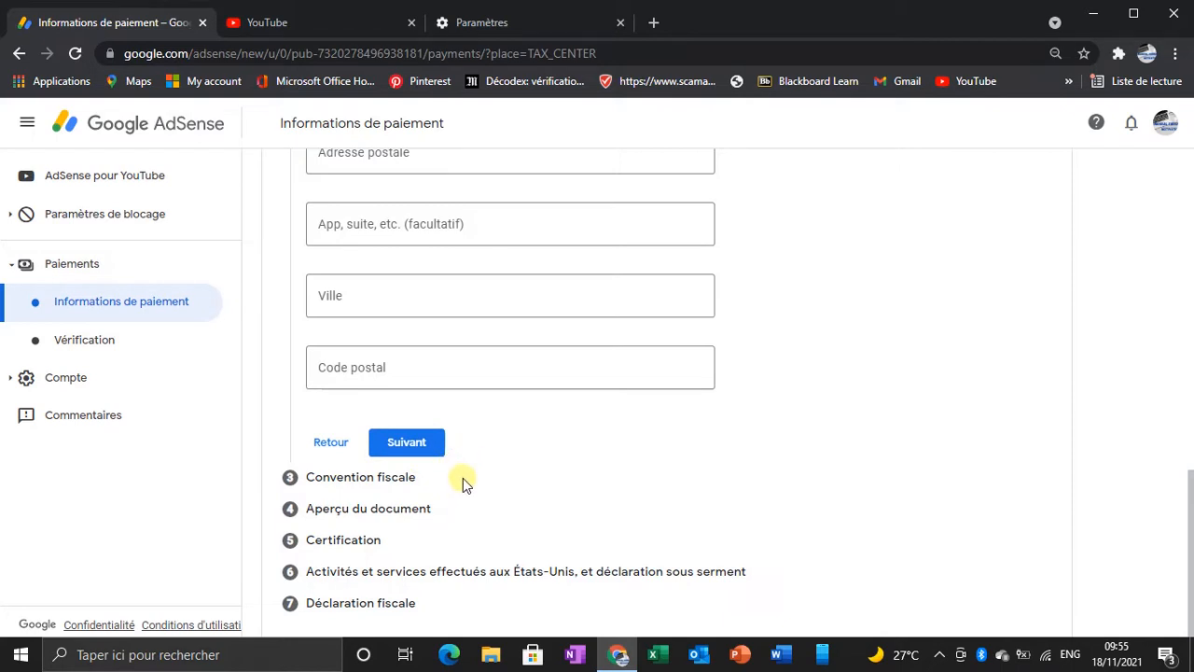
pyautogui.scroll(3, 462, 478)
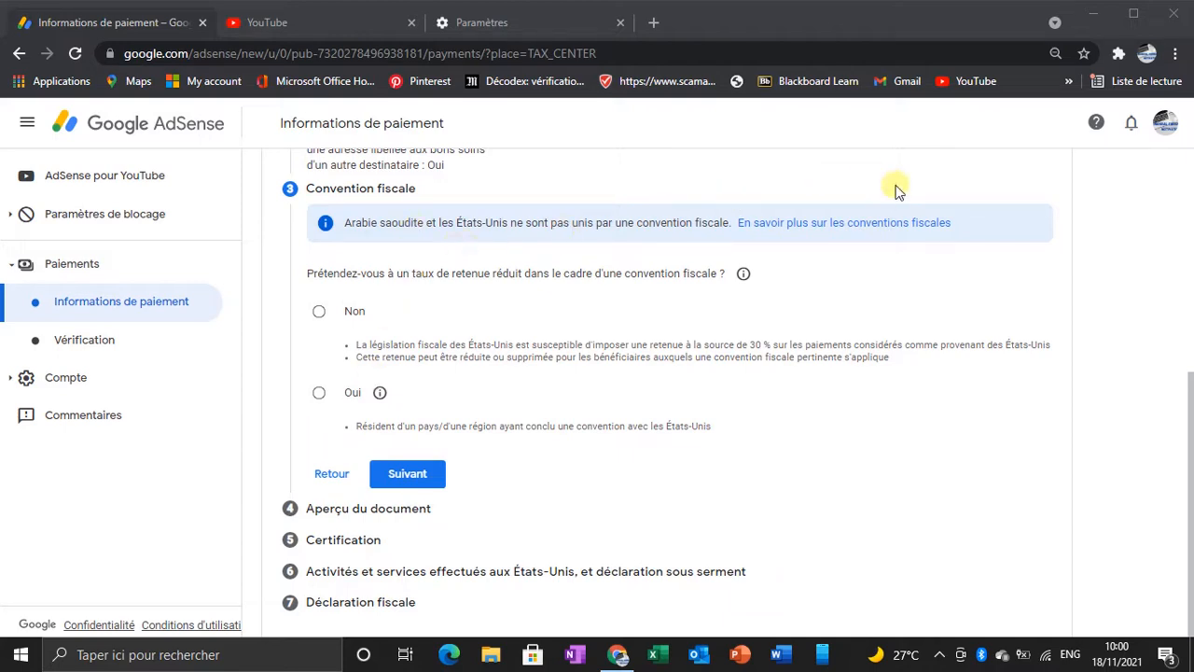
# Step: Claim a reduced treaty withholding rate and browse the treaty country list without choosing a country
pyautogui.click(319, 395)
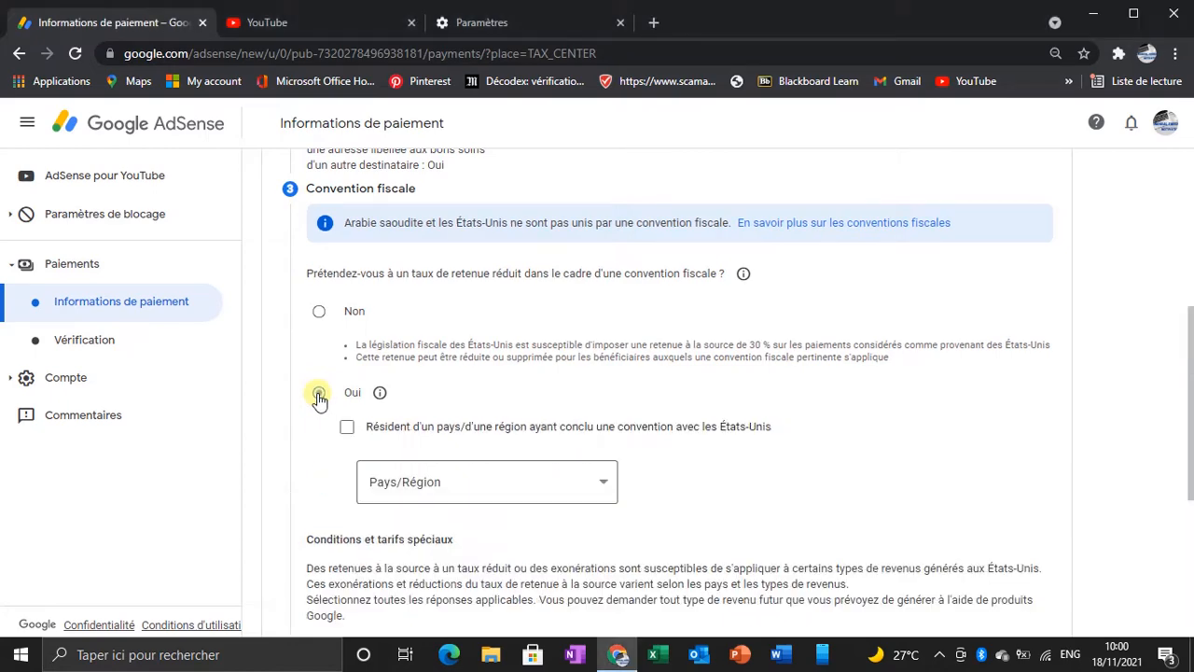
pyautogui.click(597, 477)
pyautogui.scroll(-1, 512, 360)
pyautogui.scroll(-10, 512, 360)
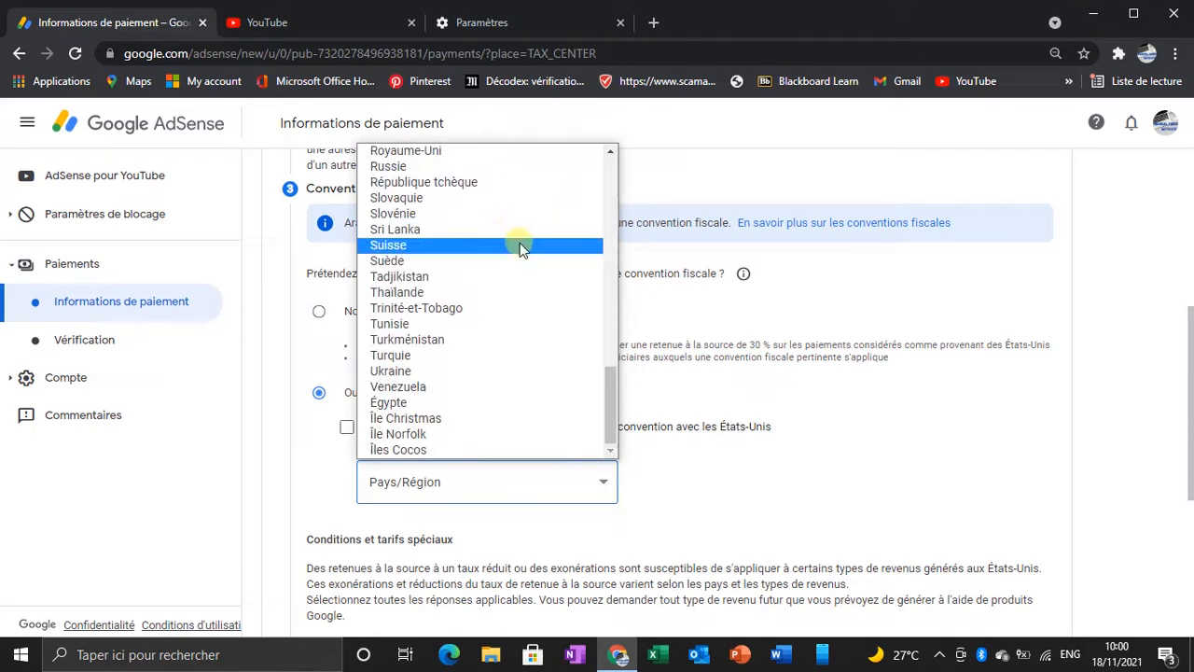
pyautogui.scroll(6, 473, 268)
pyautogui.scroll(5, 473, 269)
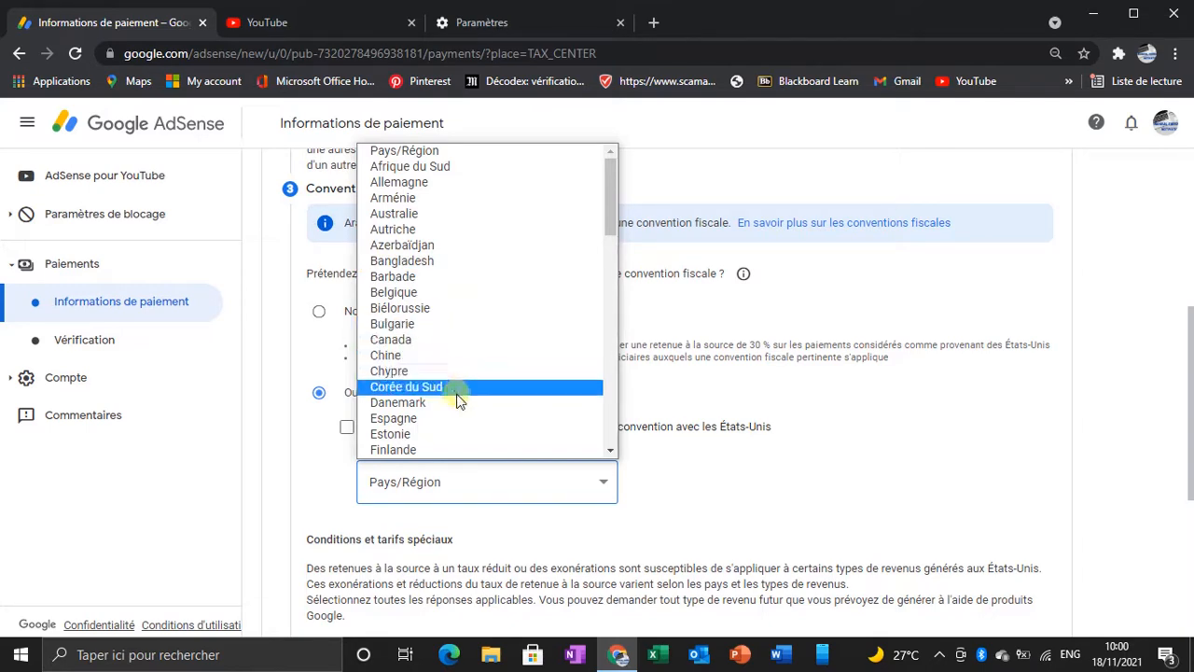
pyautogui.scroll(-7, 455, 397)
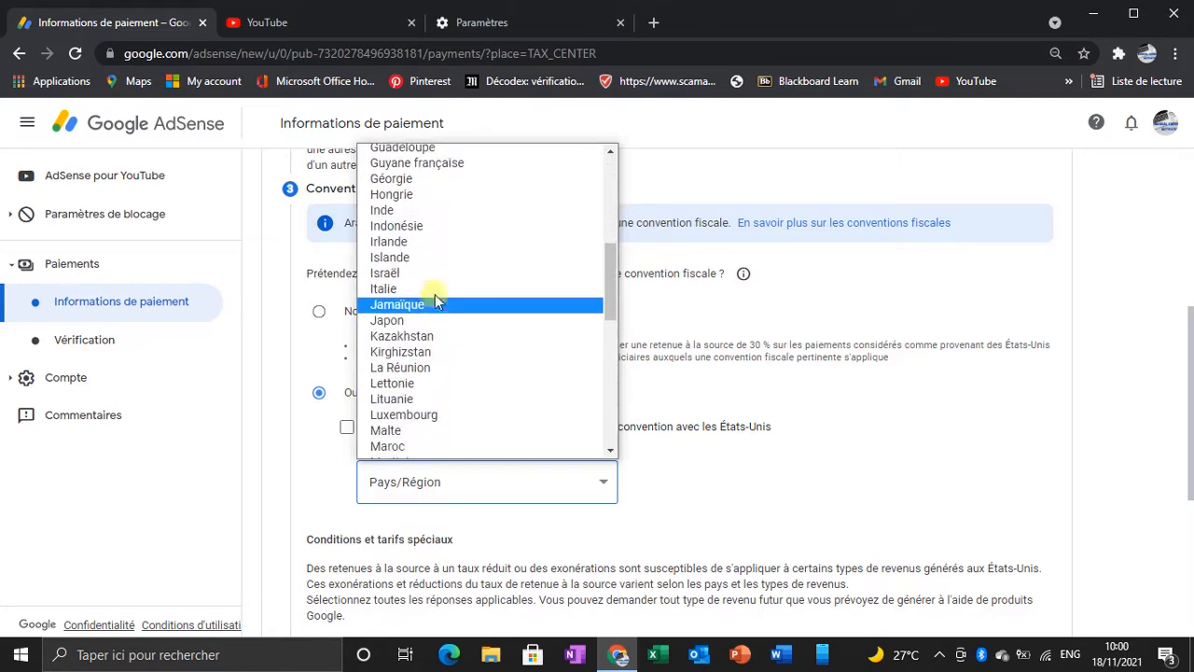
pyautogui.scroll(-5, 461, 390)
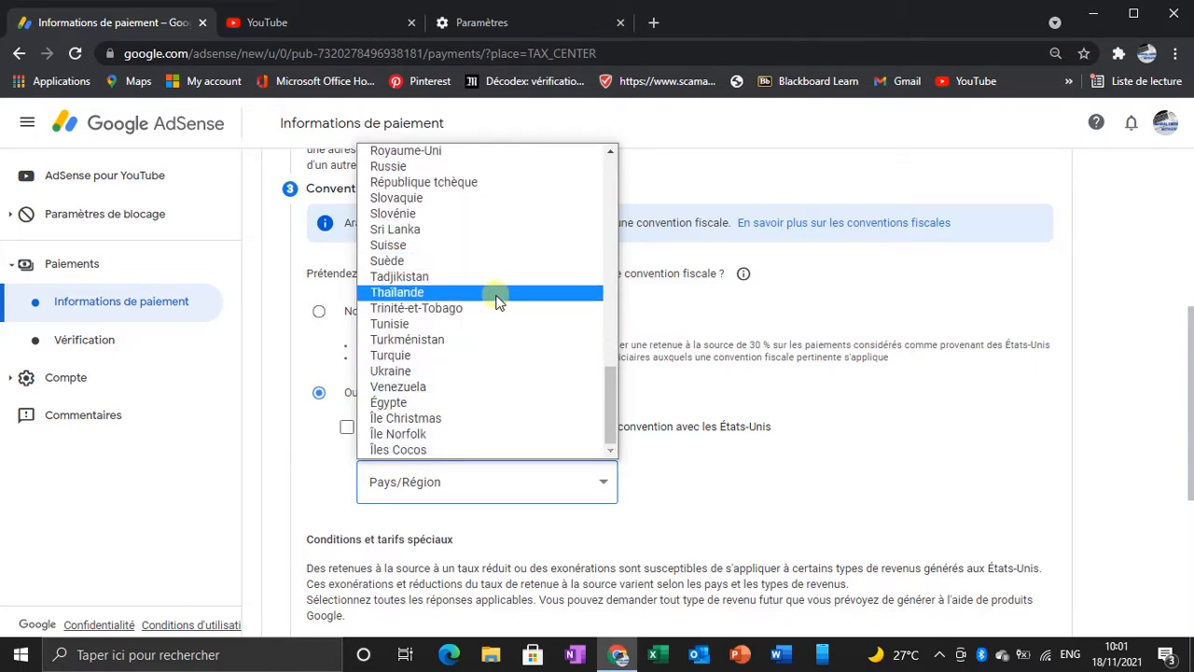
pyautogui.scroll(1, 530, 363)
pyautogui.scroll(3, 530, 363)
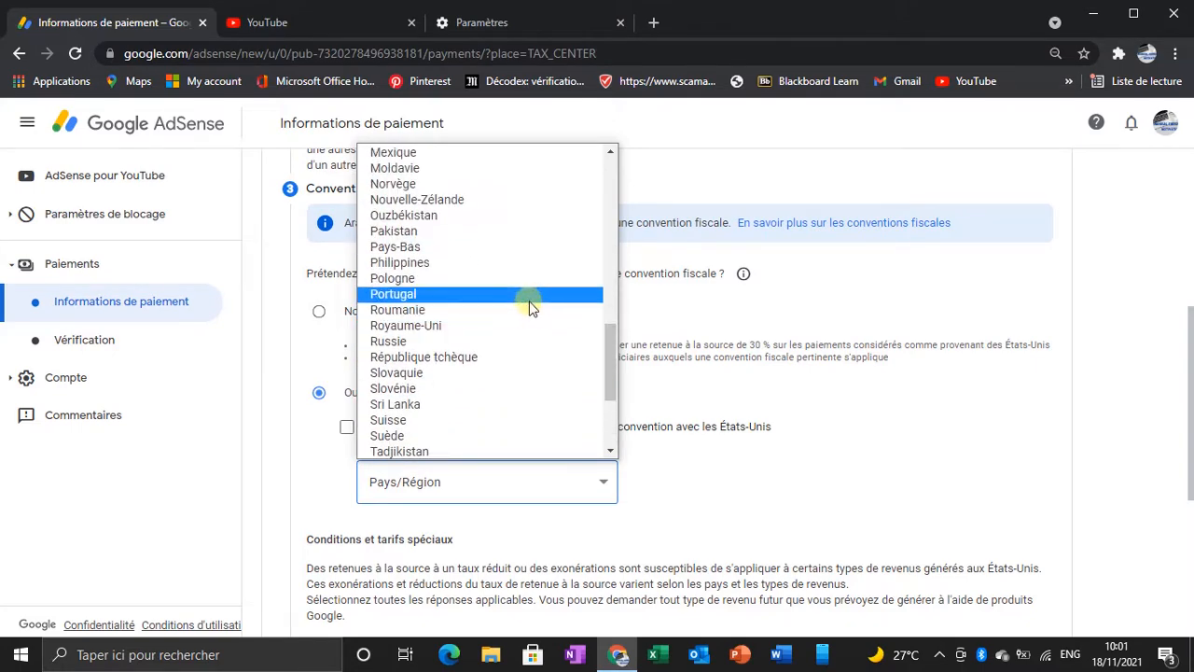
pyautogui.scroll(-3, 530, 308)
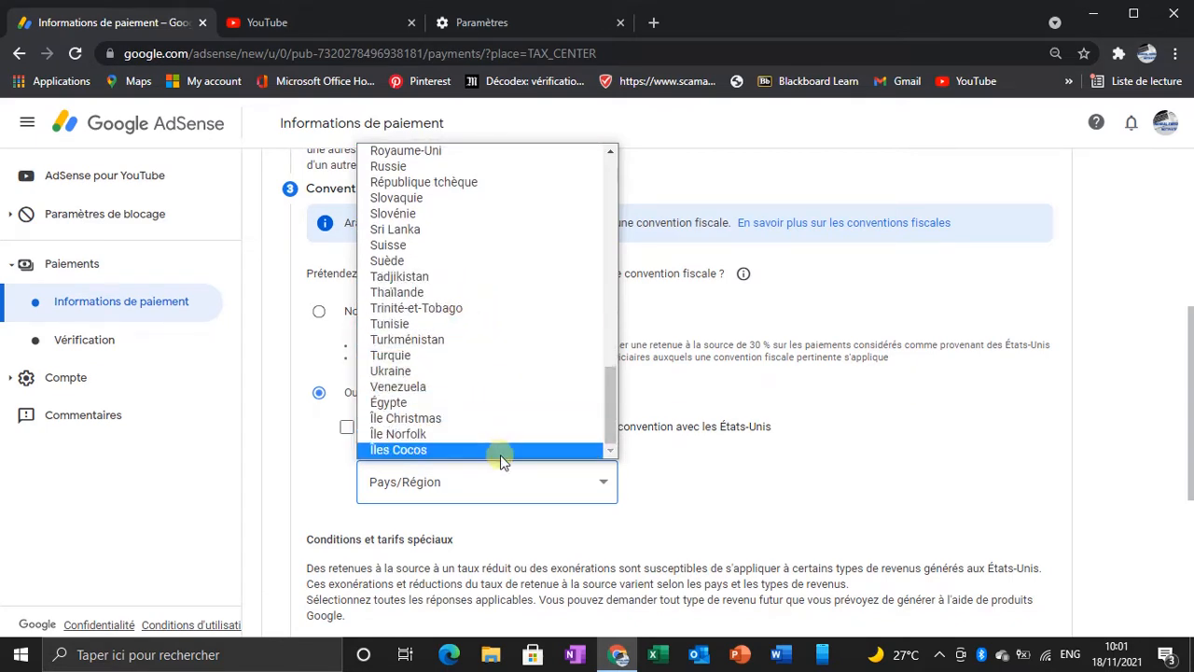
pyautogui.scroll(10, 473, 275)
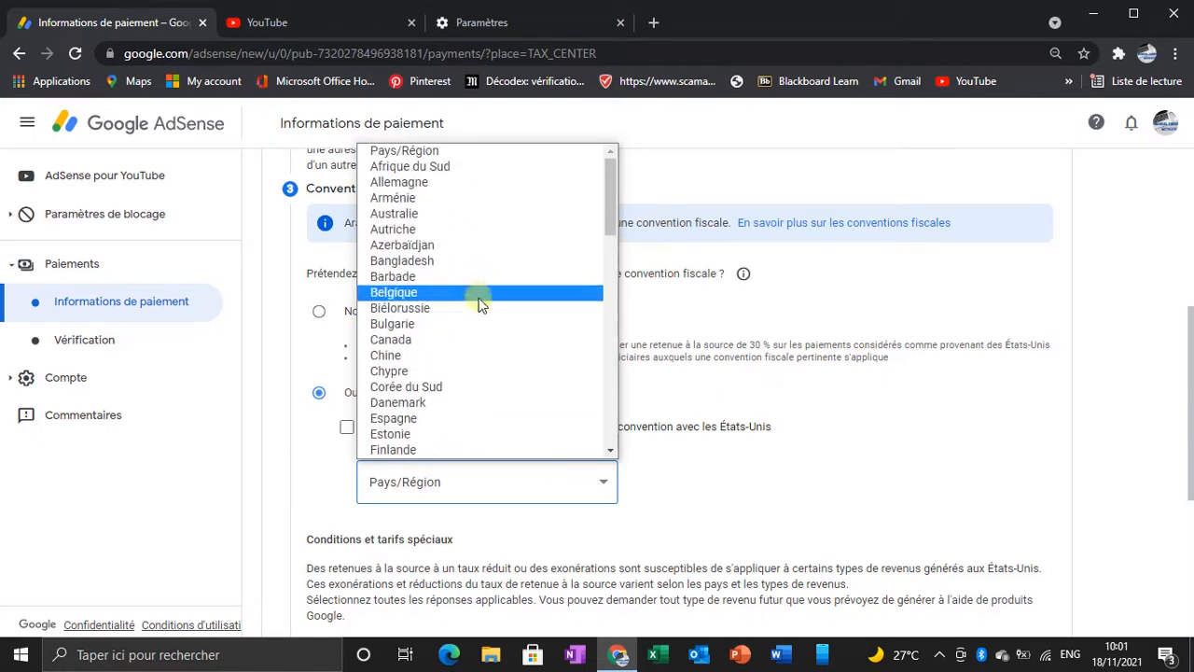
pyautogui.click(321, 313)
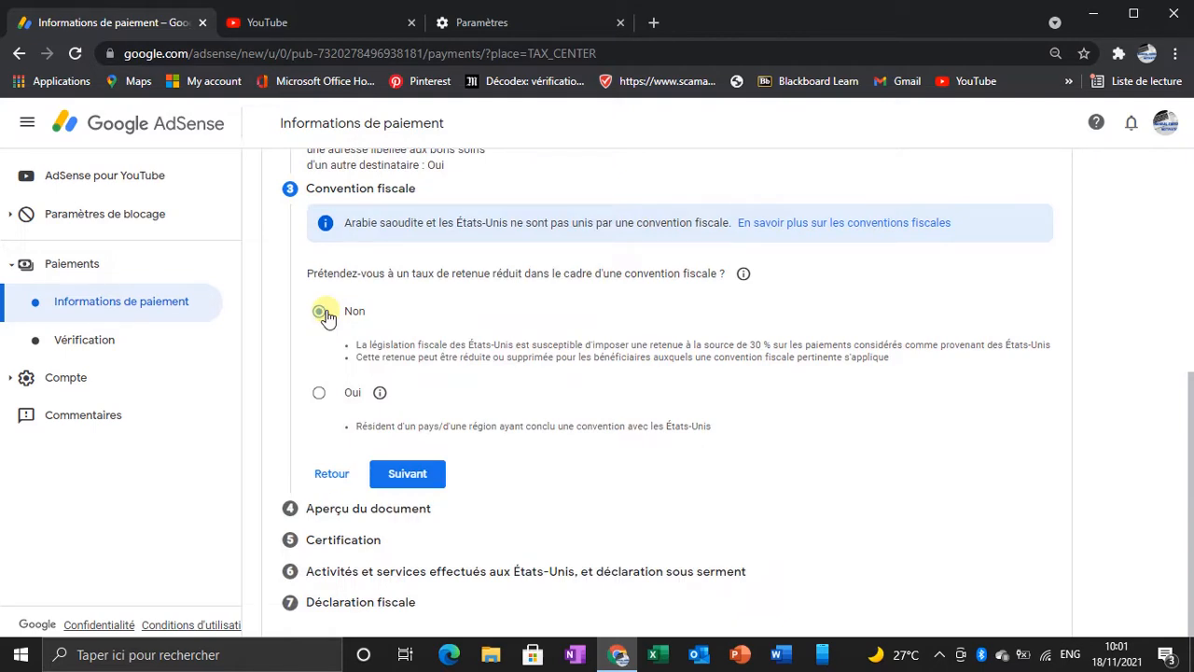
pyautogui.click(319, 393)
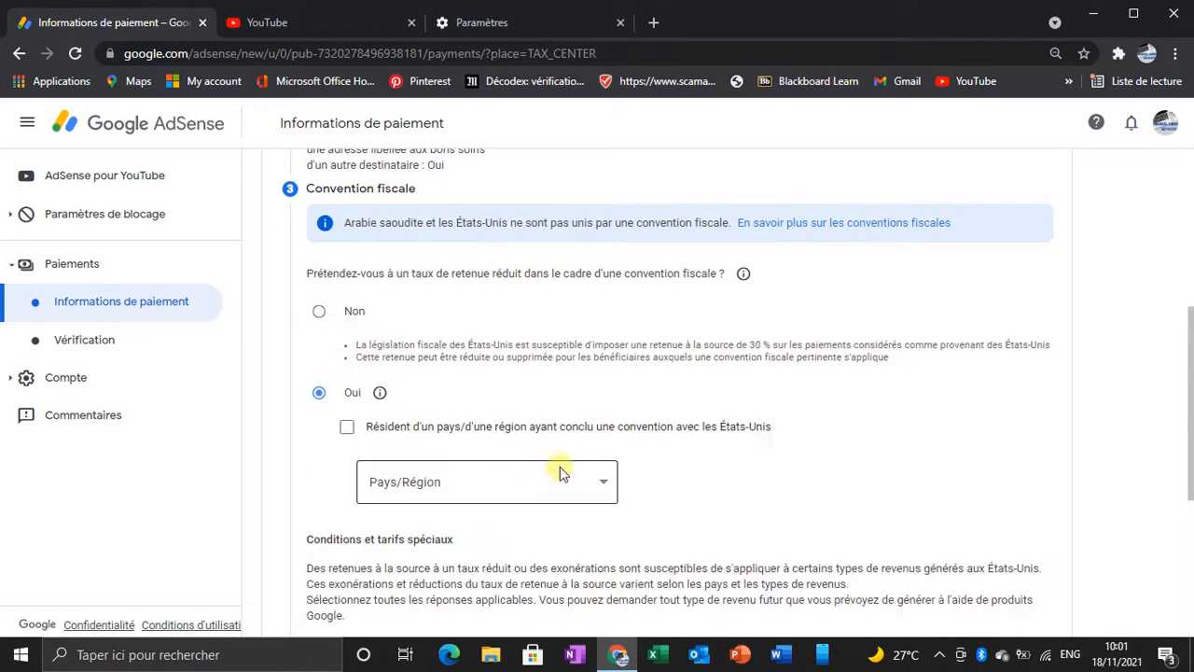
pyautogui.click(609, 482)
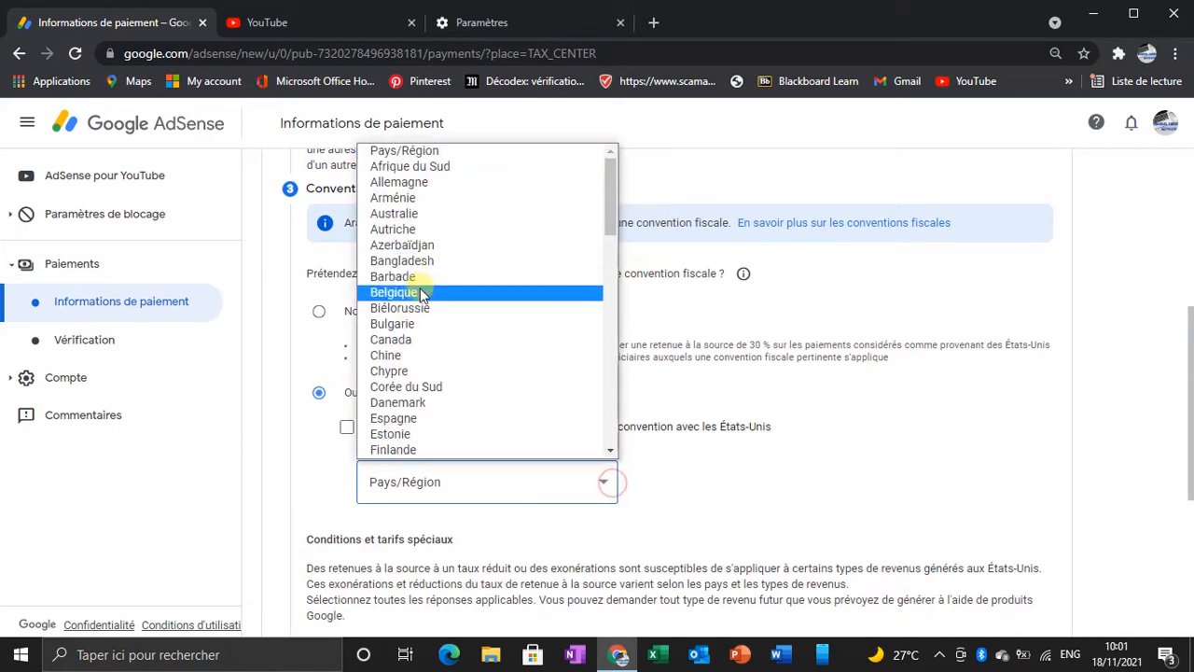
pyautogui.scroll(-10, 447, 370)
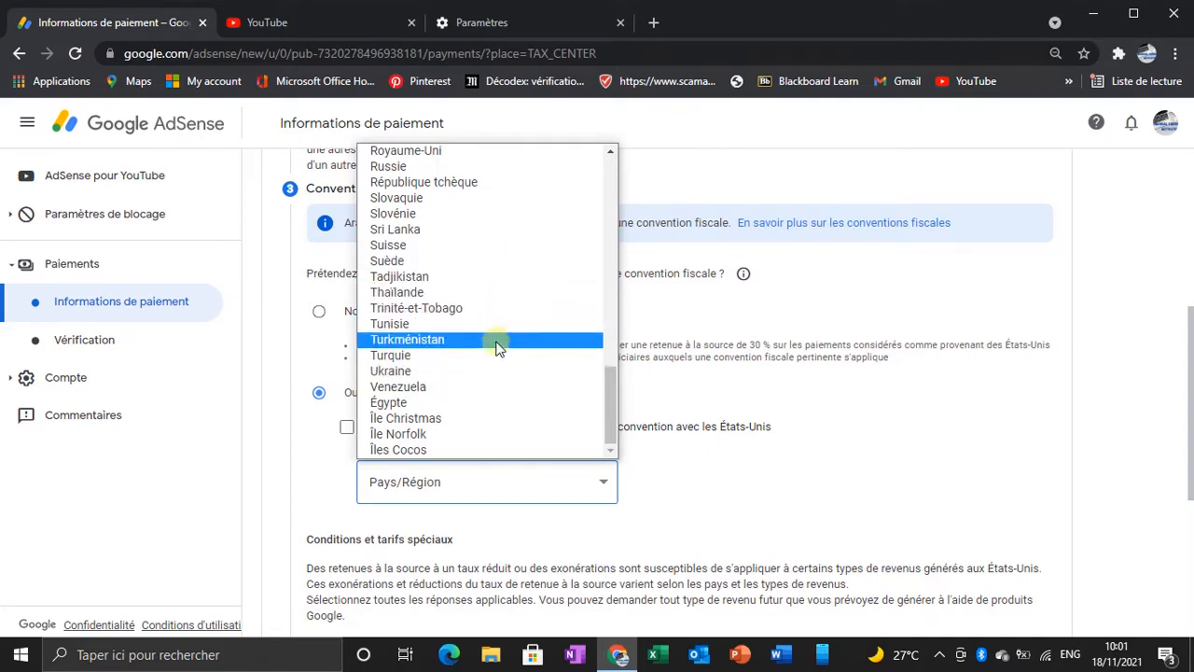
pyautogui.scroll(15, 494, 280)
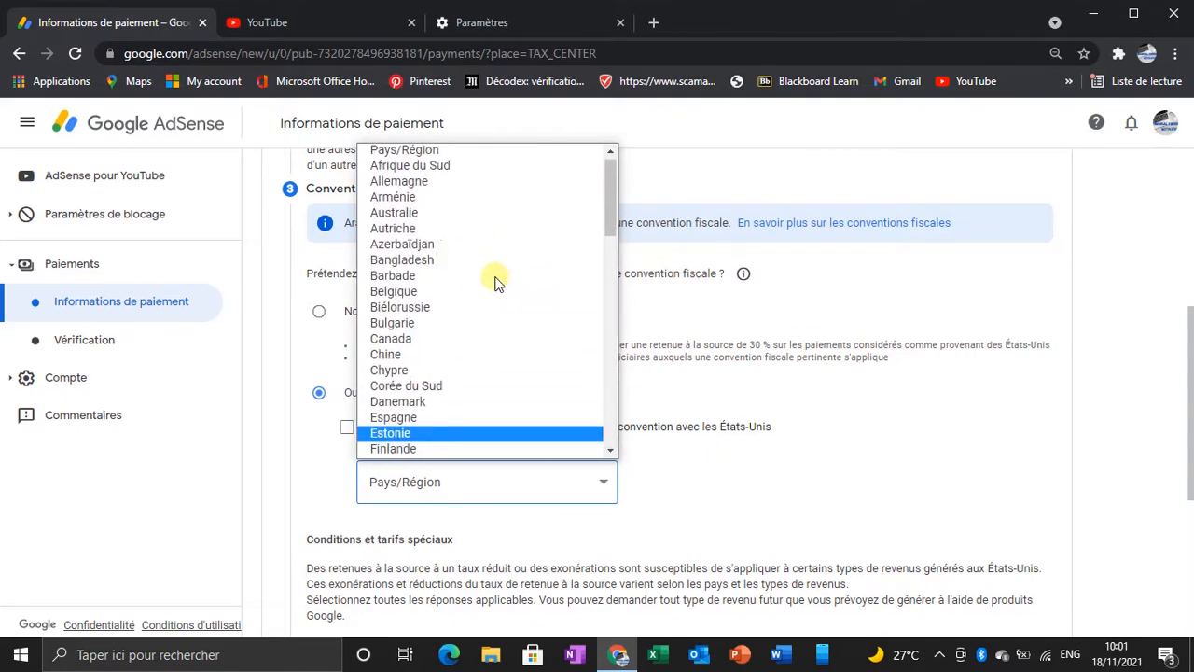
pyautogui.click(291, 347)
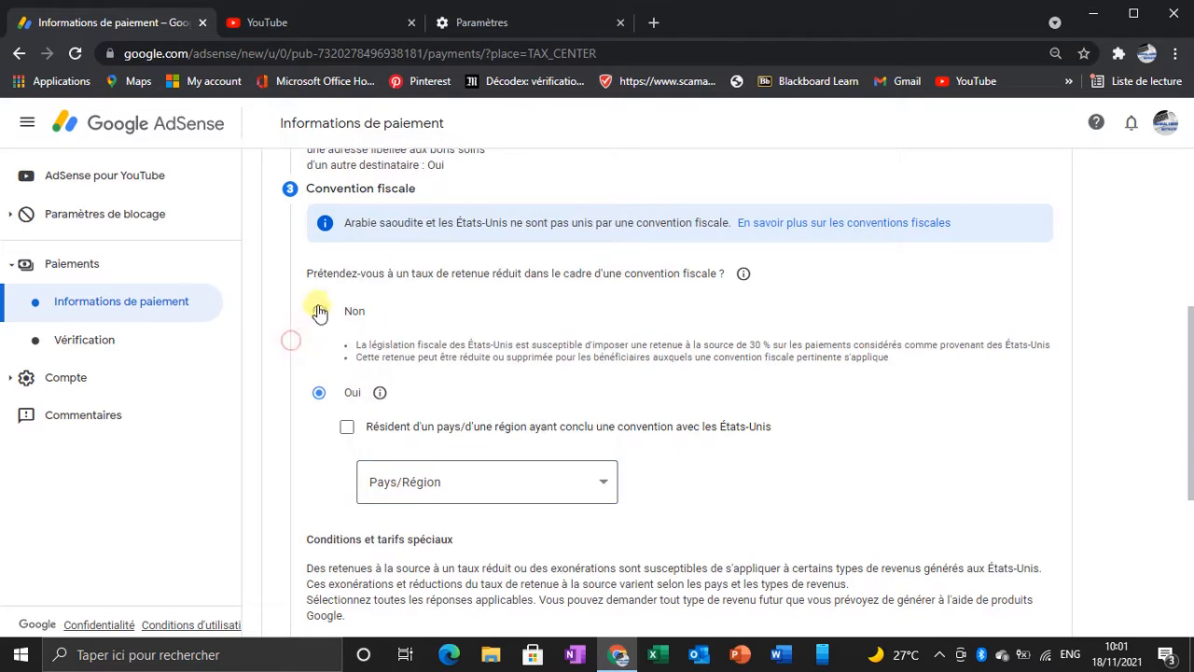
# Step: Decline the reduced treaty withholding rate and continue to the document preview
pyautogui.click(319, 311)
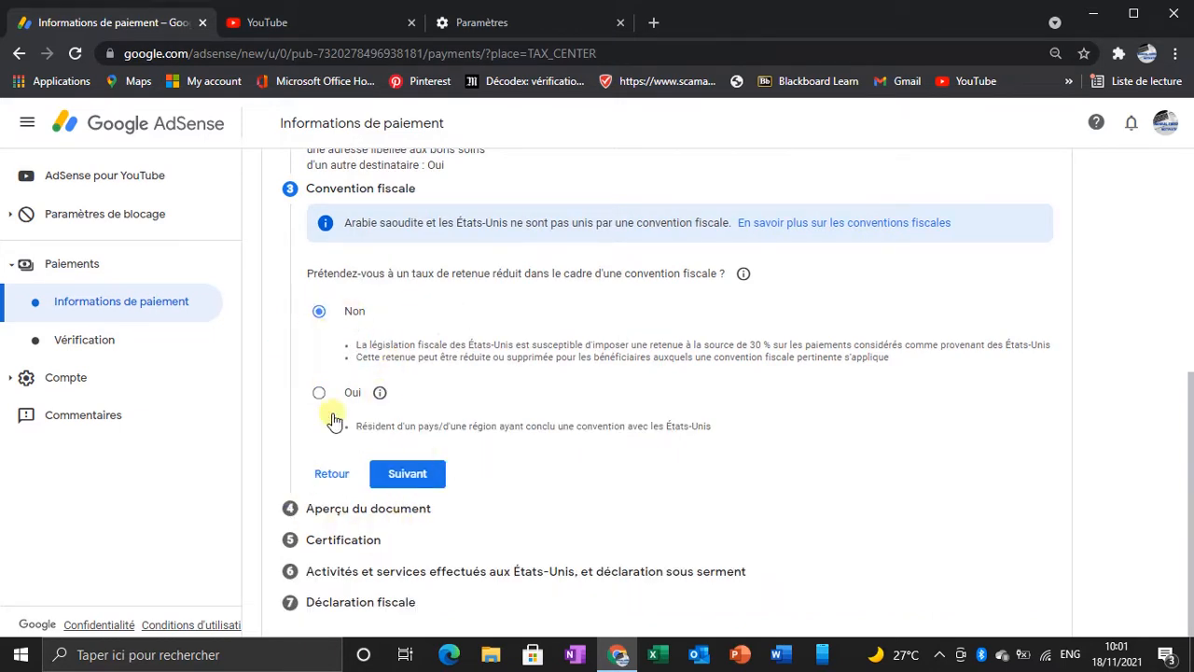
pyautogui.click(411, 473)
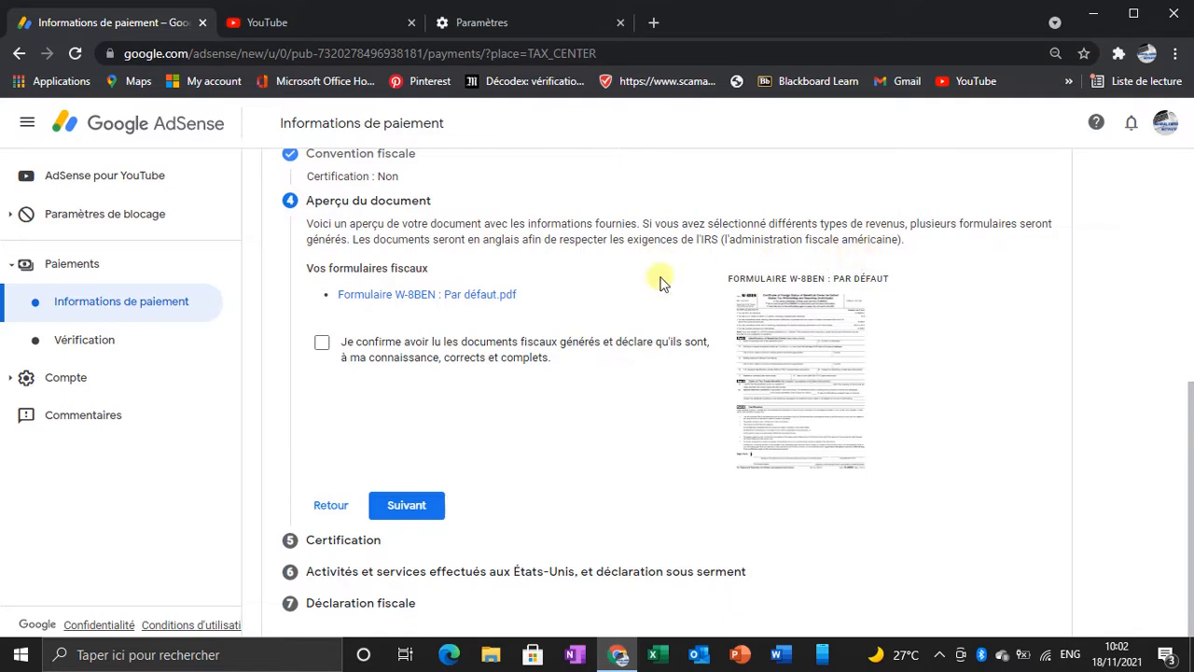
# Step: Open the generated W-8BEN PDF, confirm the tax documents are correct and complete, and continue to Certification
pyautogui.click(437, 297)
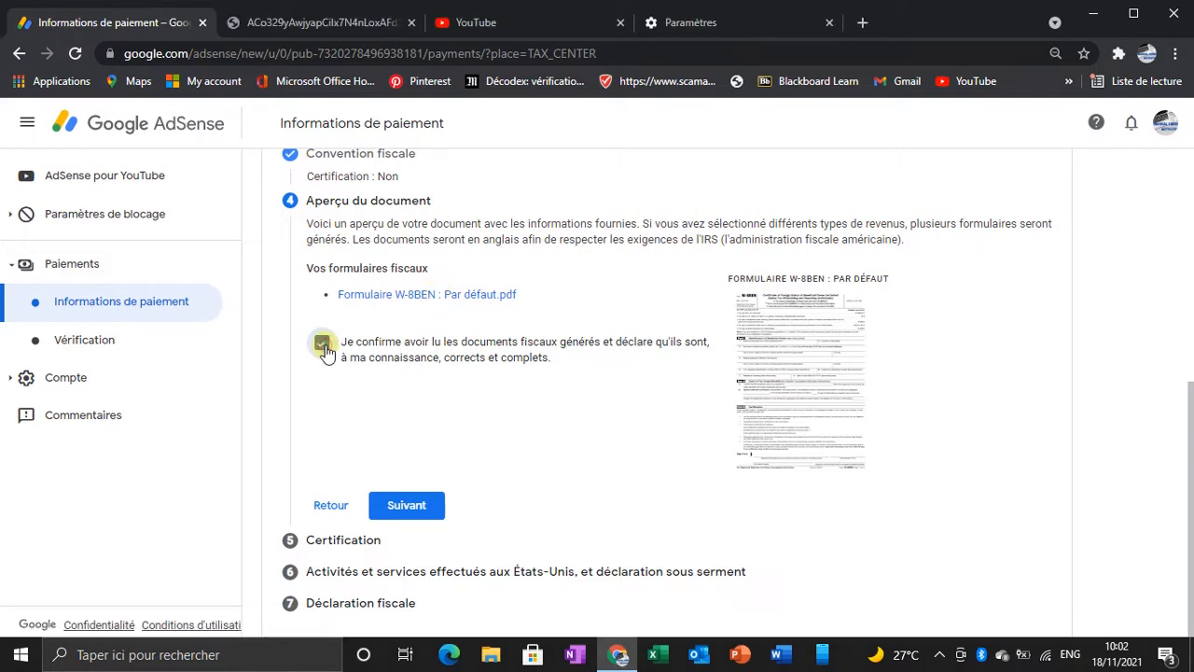
pyautogui.click(322, 344)
pyautogui.click(415, 504)
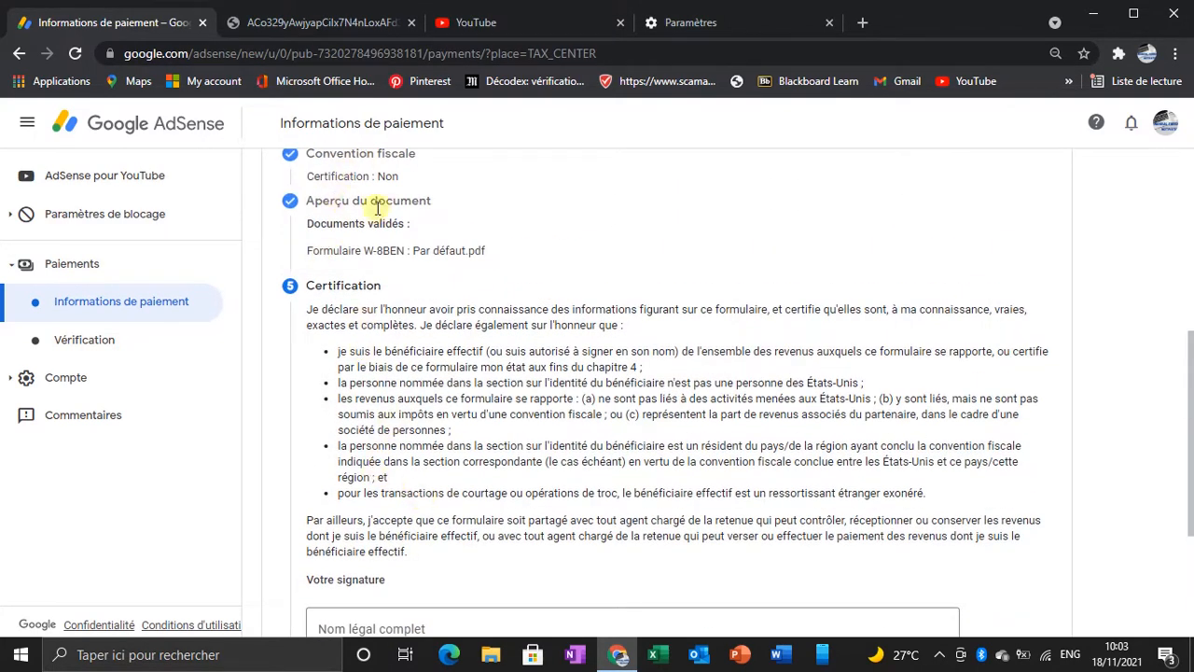
# Step: Review the certification statement and the signature section
pyautogui.scroll(1, 377, 207)
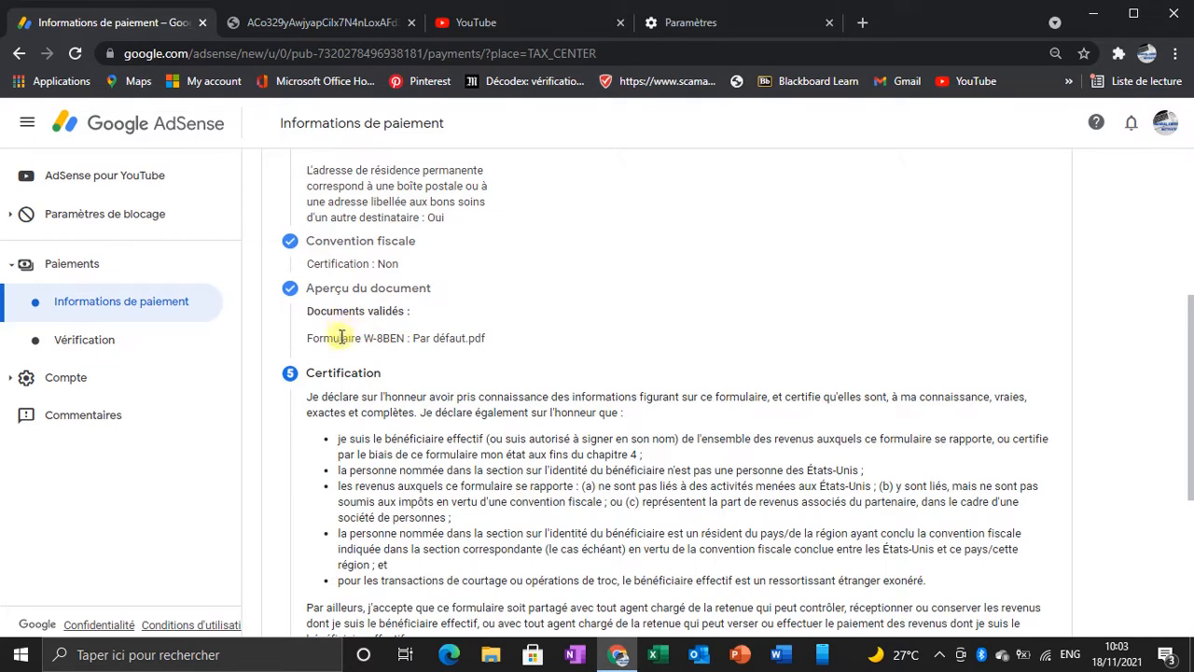
pyautogui.scroll(-2, 382, 335)
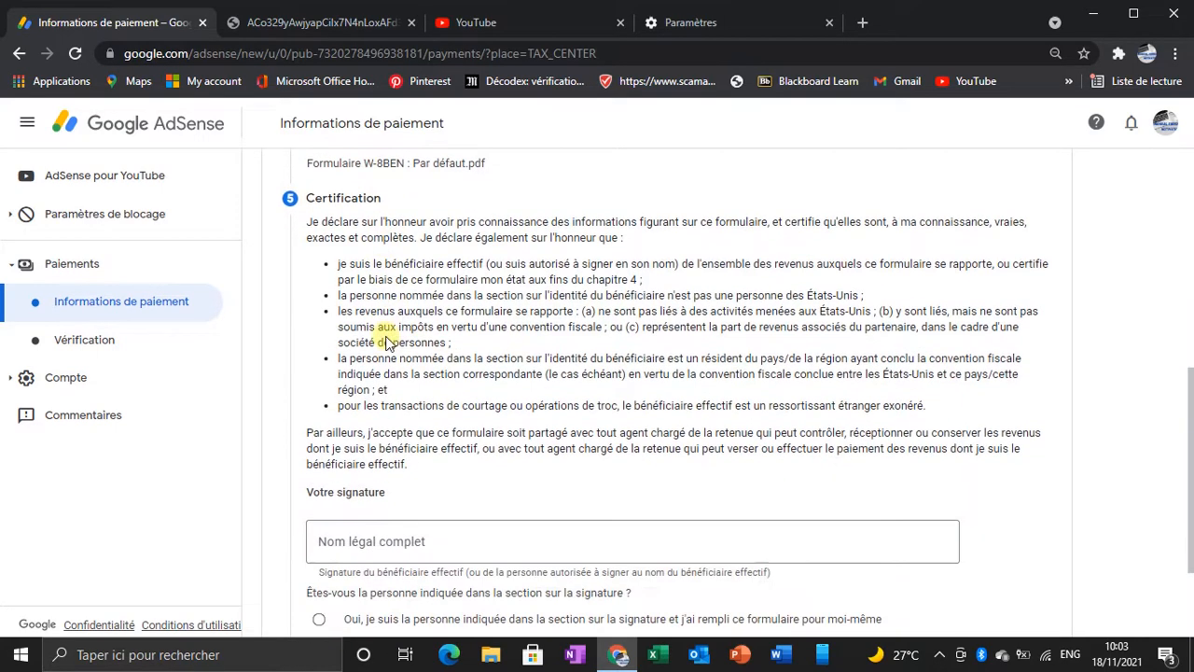